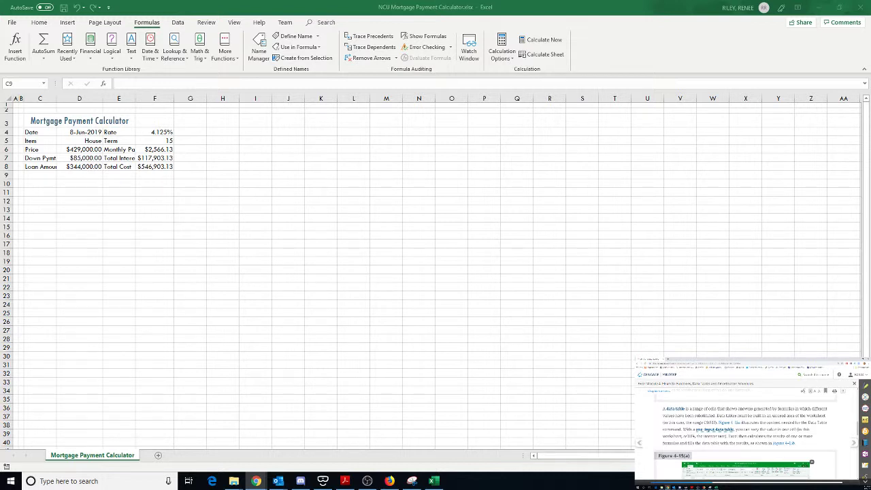
Step: Read the textbook's data table explanation, example figures and instructions for entering the data table title and column titles
scroll(745, 435, "down", 3)
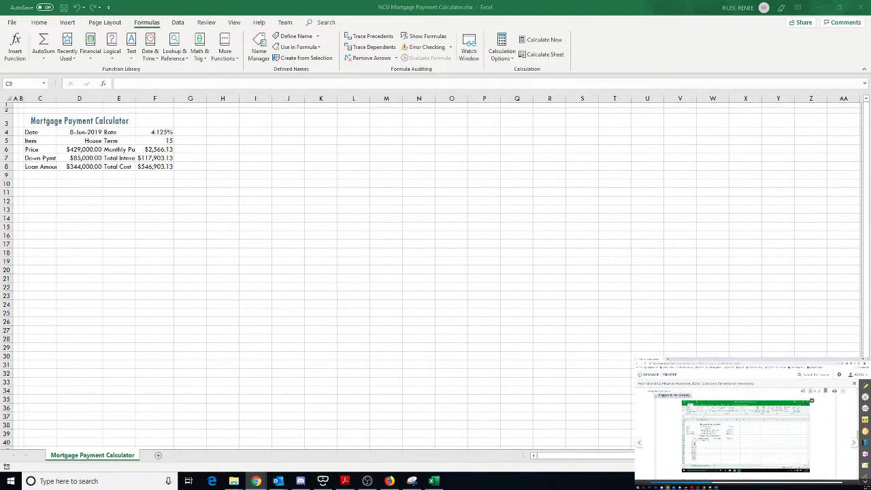
scroll(706, 441, "up", 2)
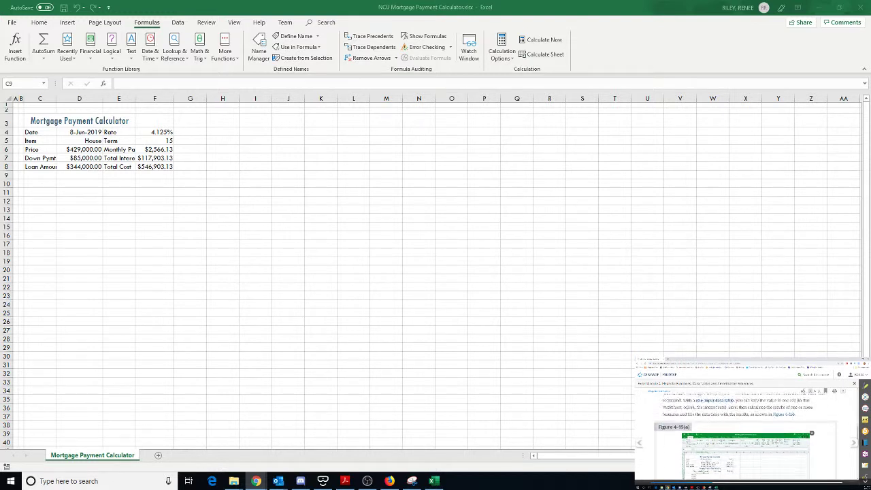
scroll(707, 440, "down", 3)
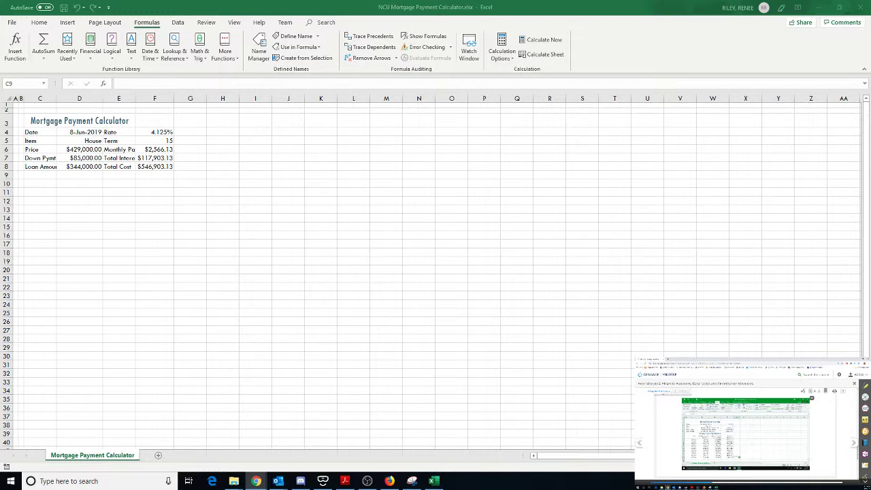
scroll(816, 439, "down", 5)
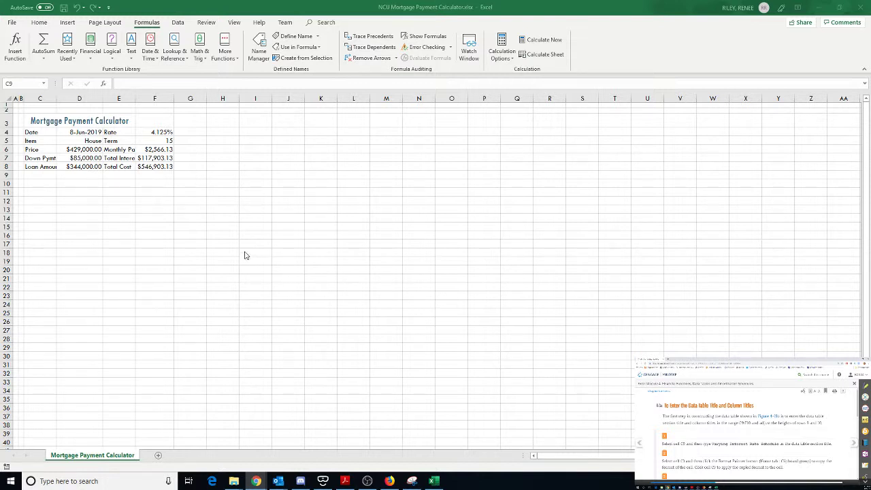
key("shift+Right")
key("shift+Right")
key("shift+Right")
key("shift+Down")
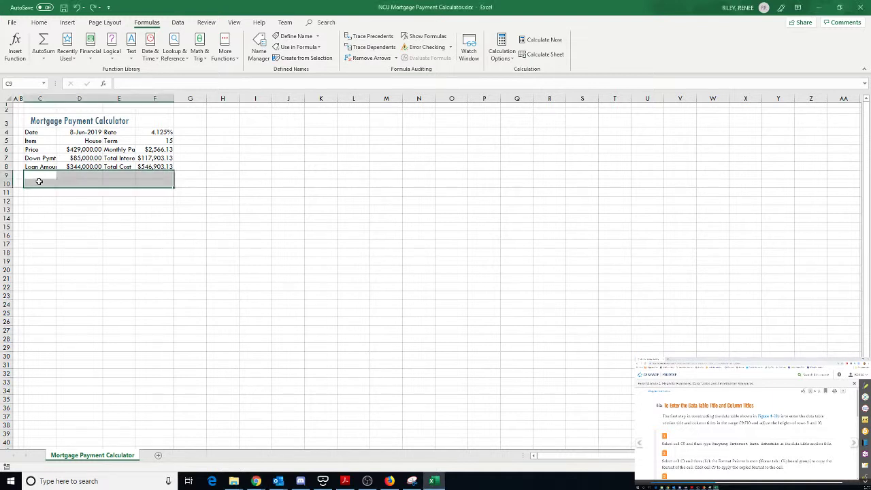
left_click(35, 182)
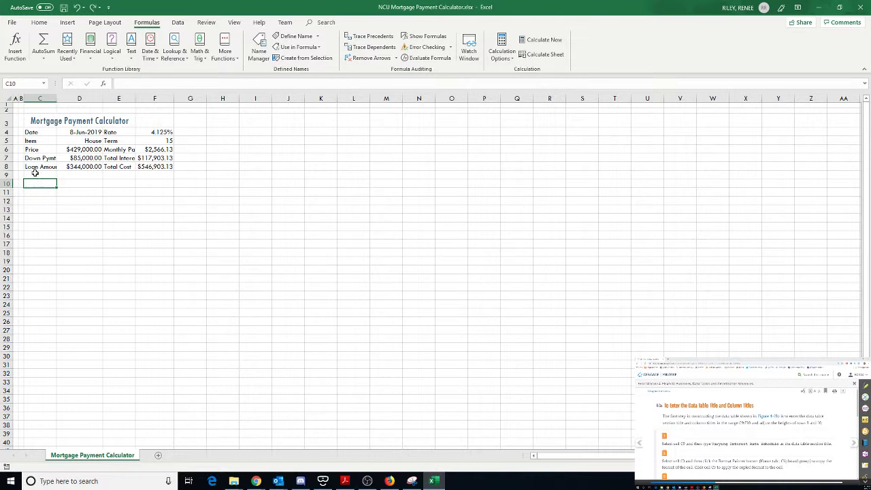
left_click(34, 174)
left_click_drag(35, 174, 144, 181)
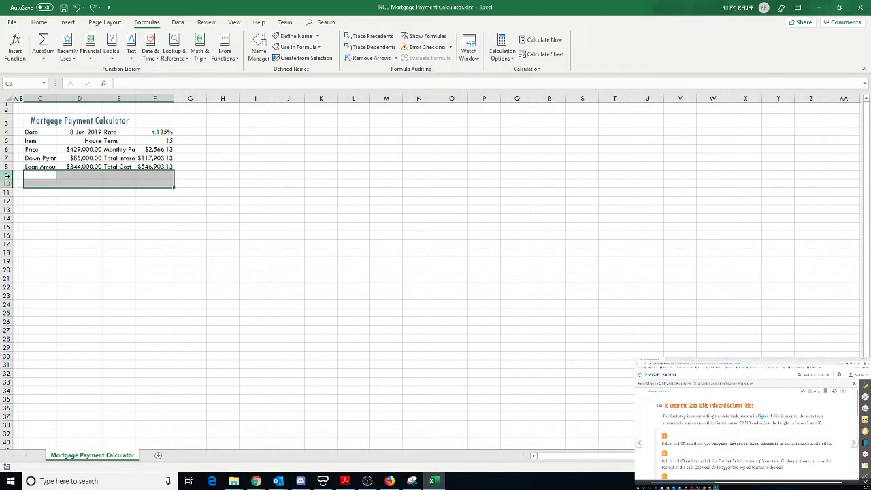
left_click_drag(8, 180, 12, 189)
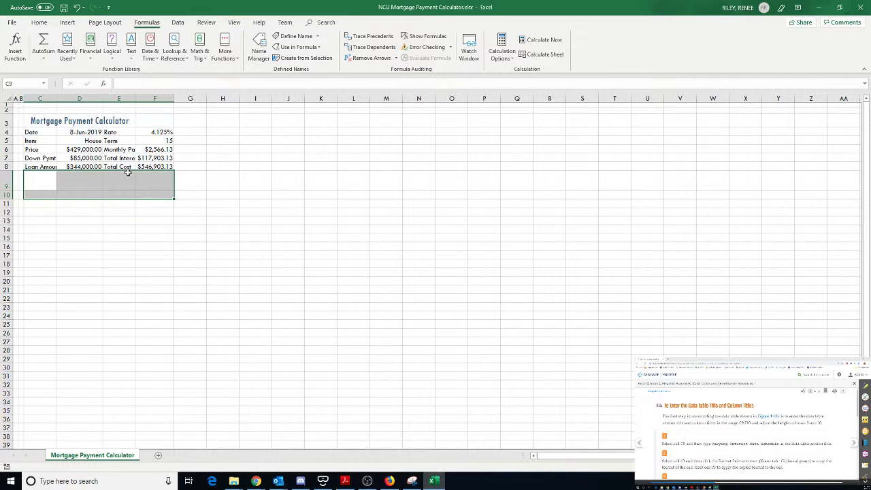
key("ctrl+z")
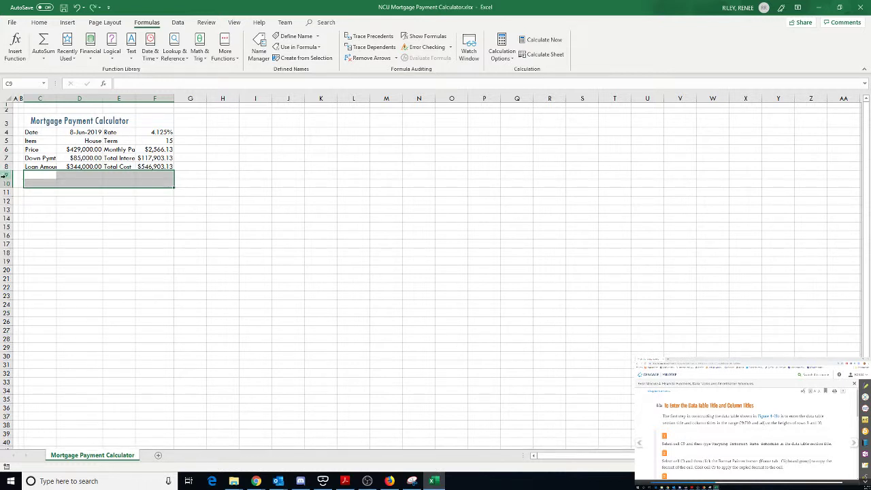
Step: Increase the heights of rows 9 and 10 together
left_click_drag(5, 175, 8, 184)
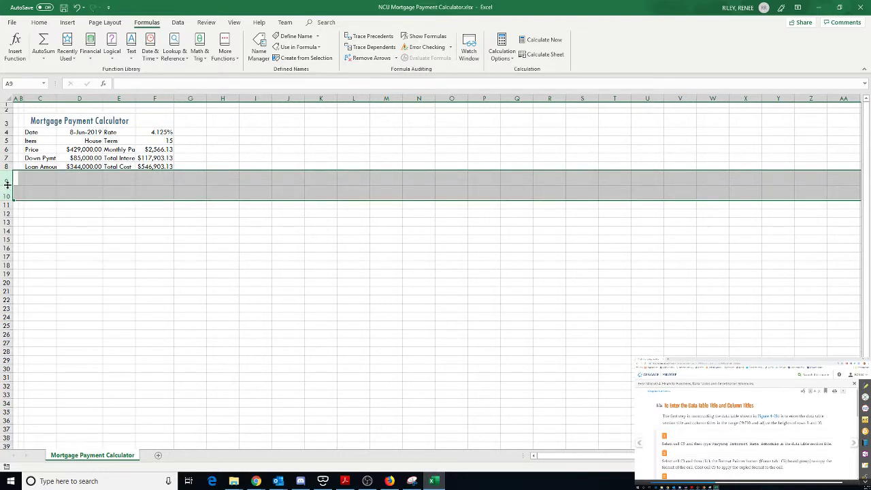
left_click(72, 178)
left_click_drag(27, 177, 140, 193)
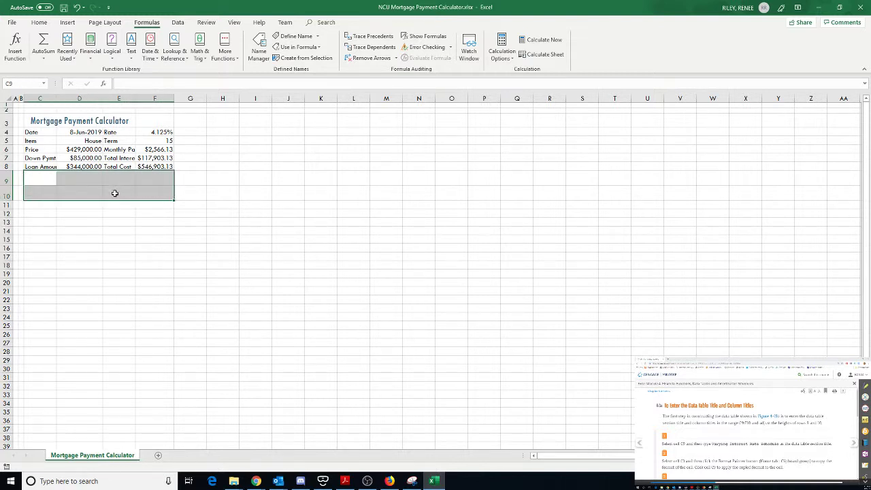
Step: Enter the section title "Varying Interest Rate Schedule" in cell C9
left_click(52, 180)
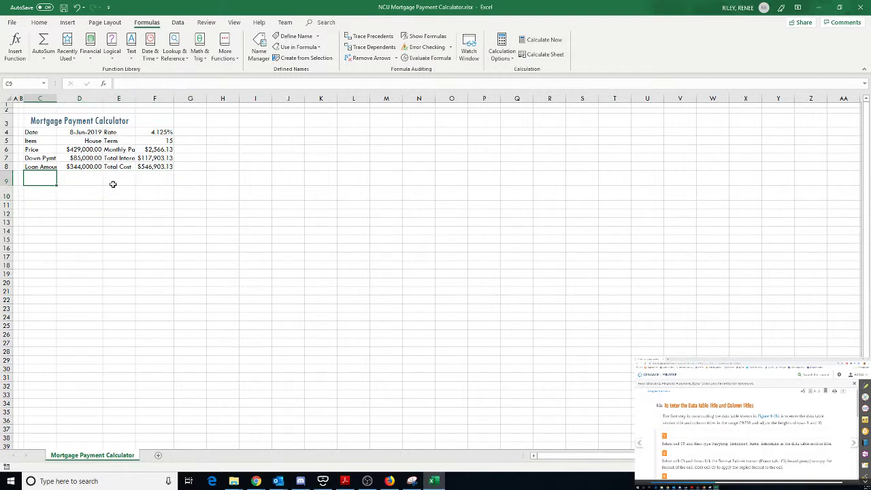
type("Vary")
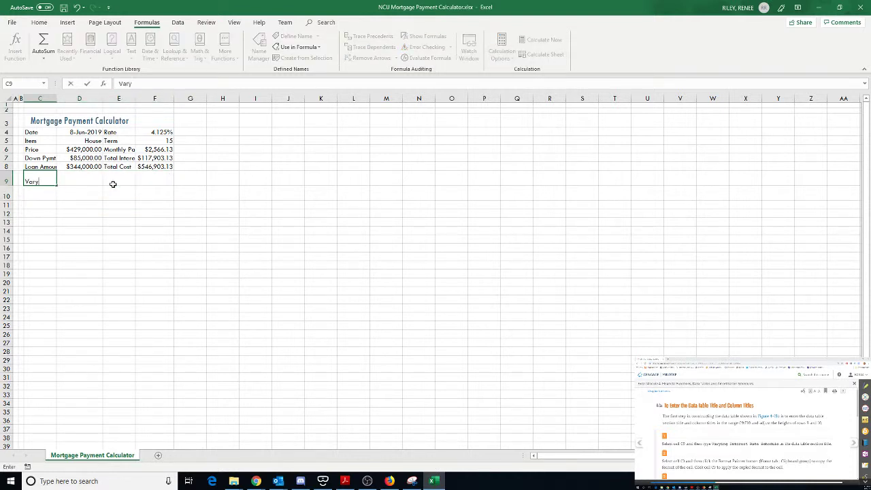
type("ing Interest Rate Shchedule")
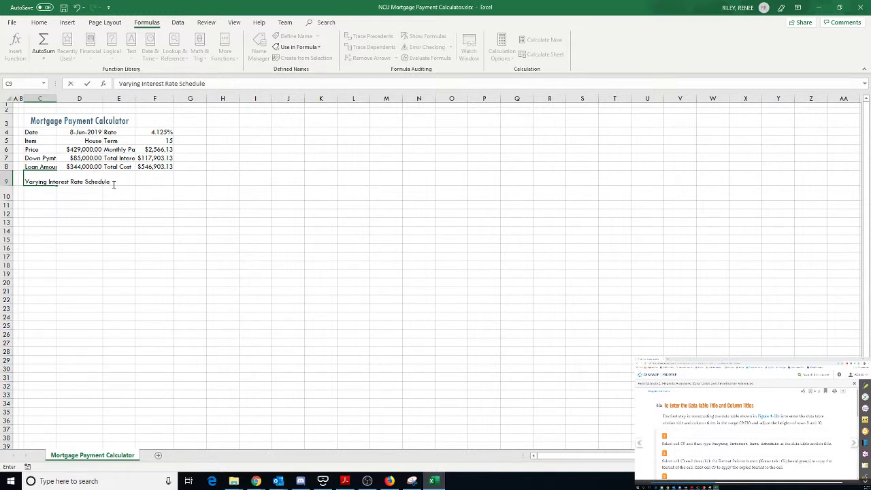
left_click(74, 206)
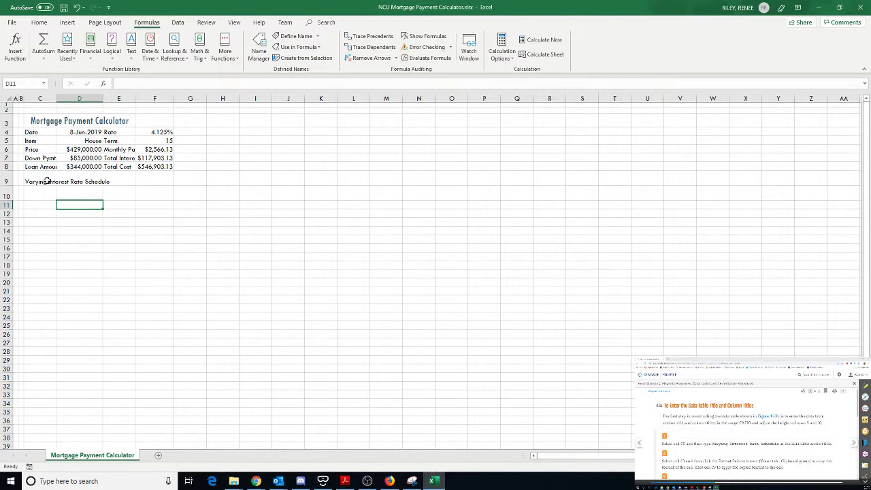
Step: Copy the formatting of the title in cell C3 to the section title in C9 with Format Painter
left_click(31, 122)
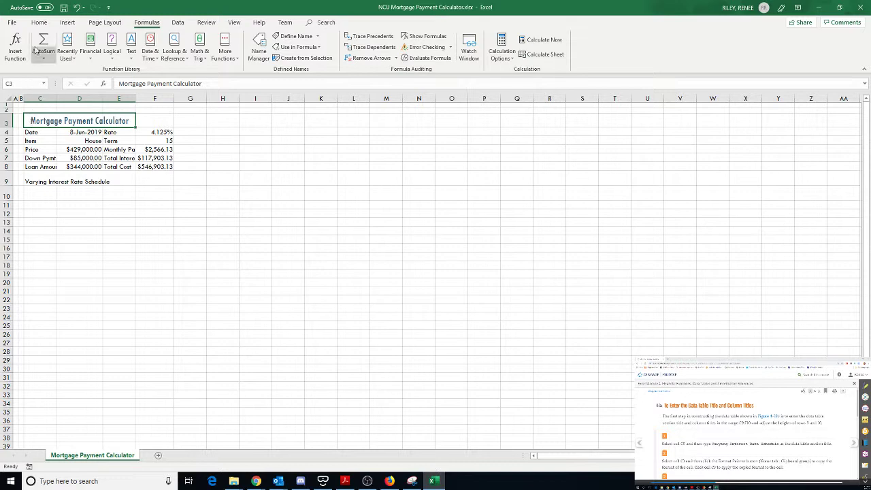
left_click(38, 23)
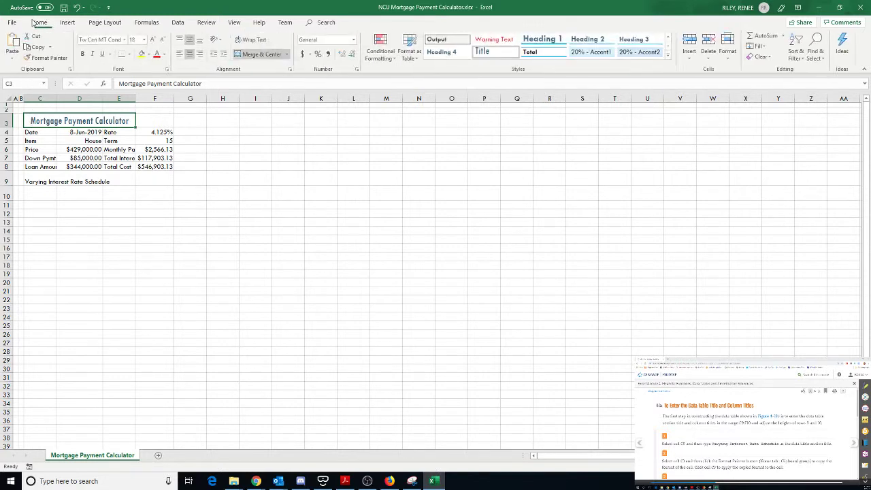
left_click(41, 61)
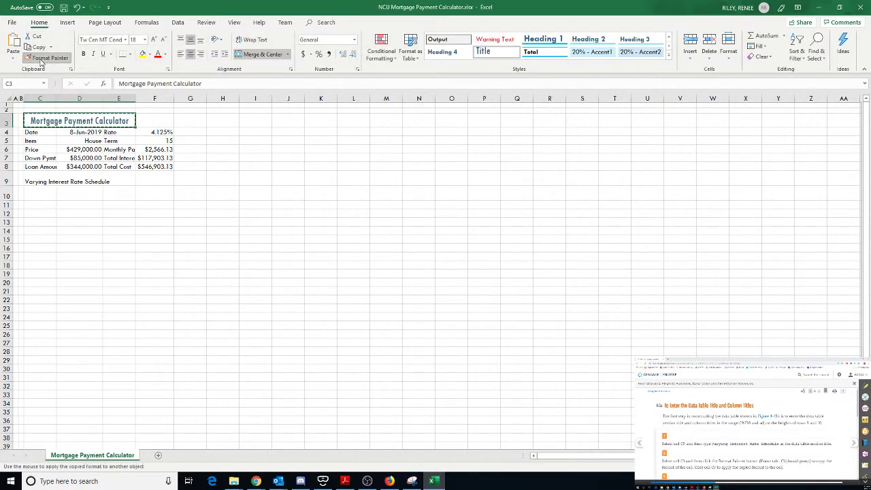
left_click(30, 181)
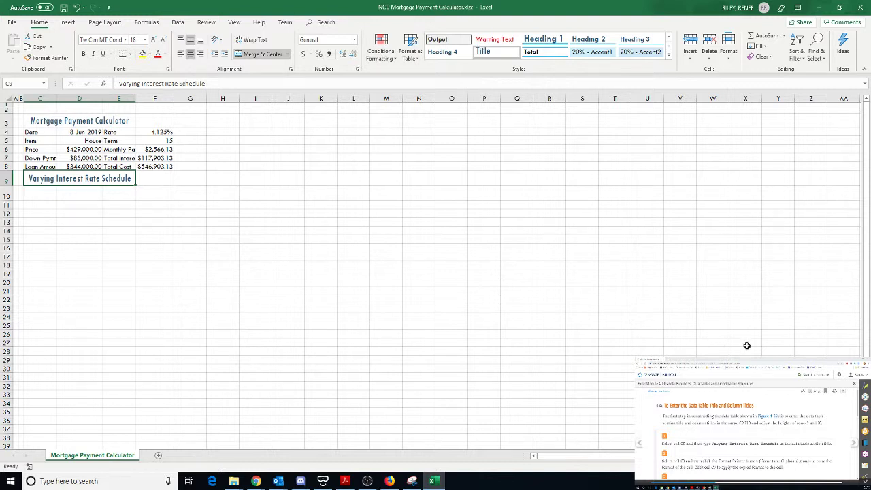
Step: Enter the column titles Rate, Monthly Payment, Total Interest and Total Cost in C10:F10 and right-align them
scroll(709, 449, "down", 2)
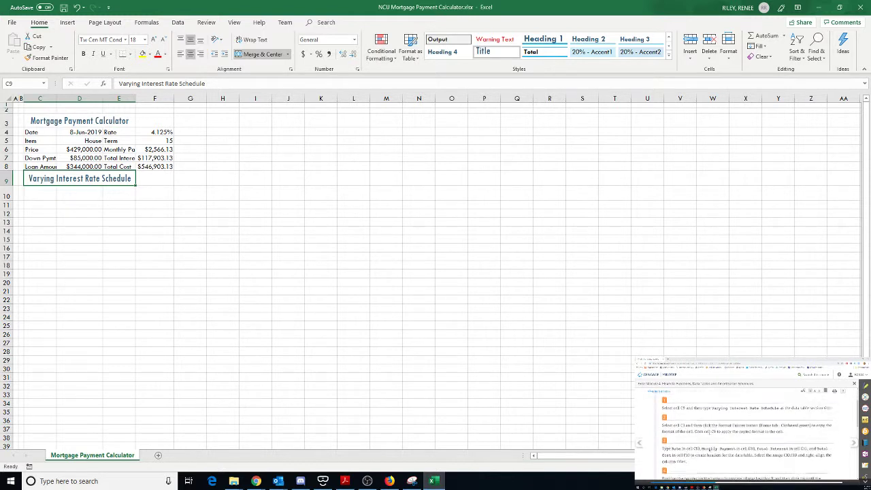
scroll(709, 449, "down", 3)
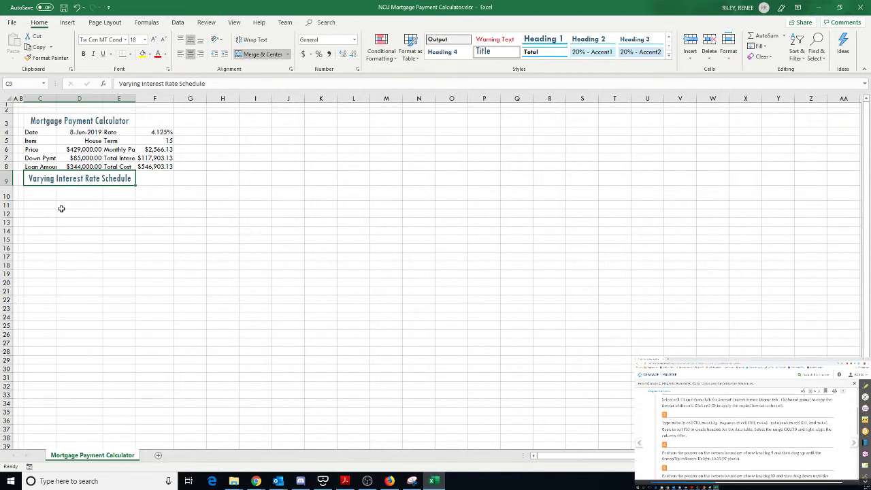
left_click(44, 196)
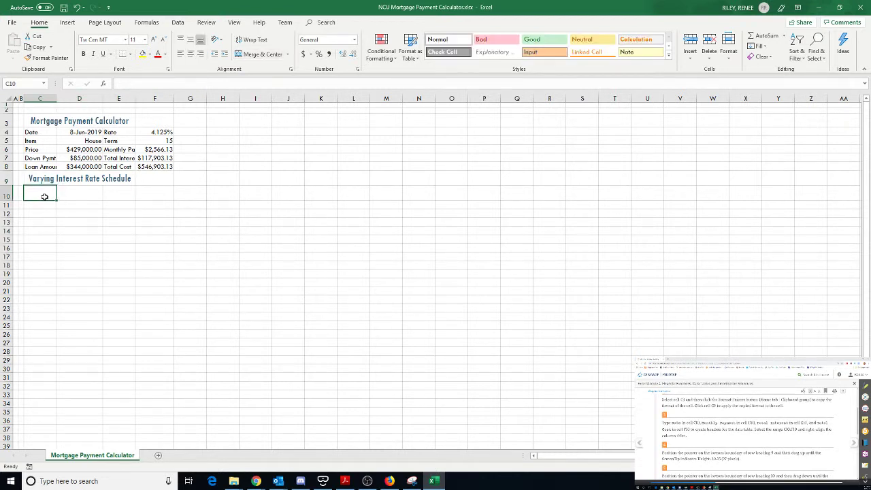
type("Rate")
key("Tab")
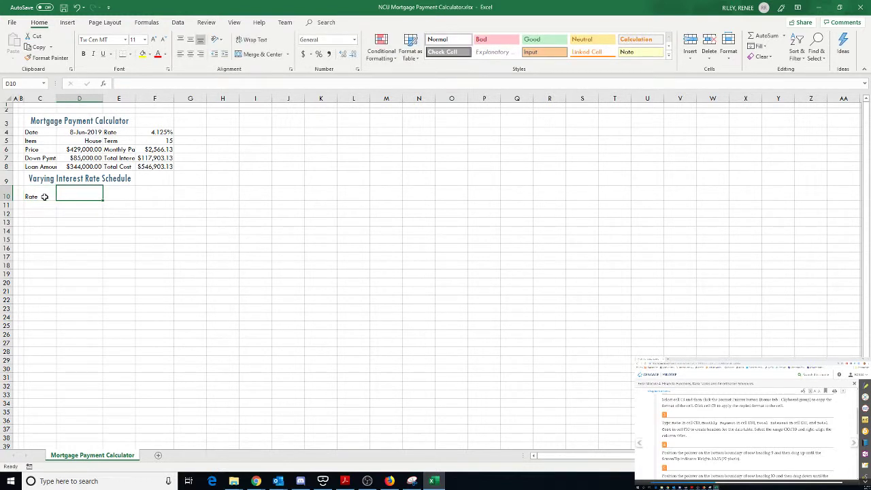
type("Month")
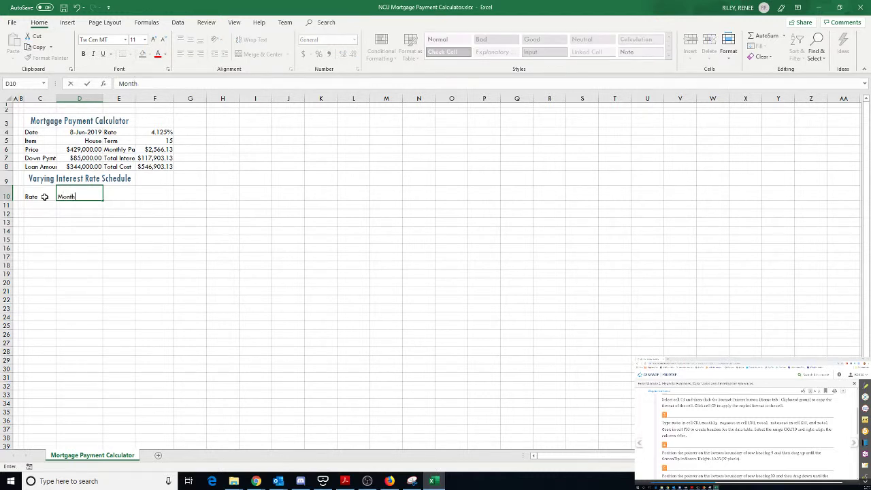
type("ly Payment")
key("Tab")
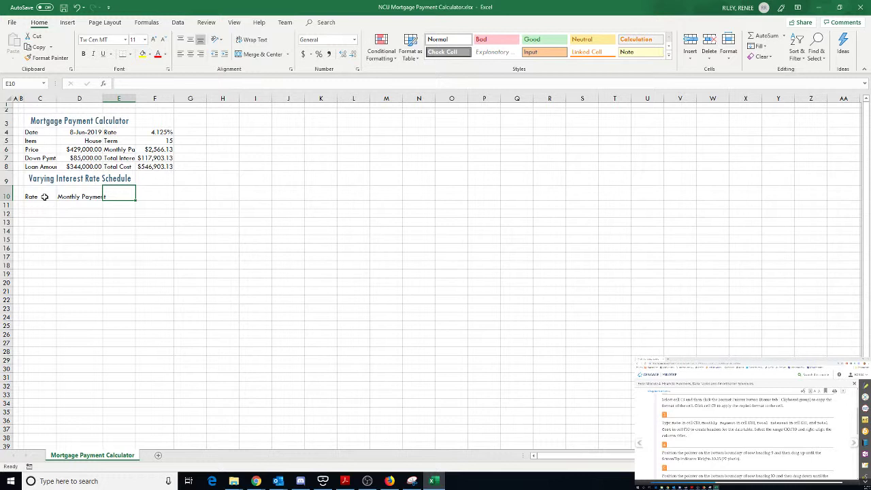
type("Tota")
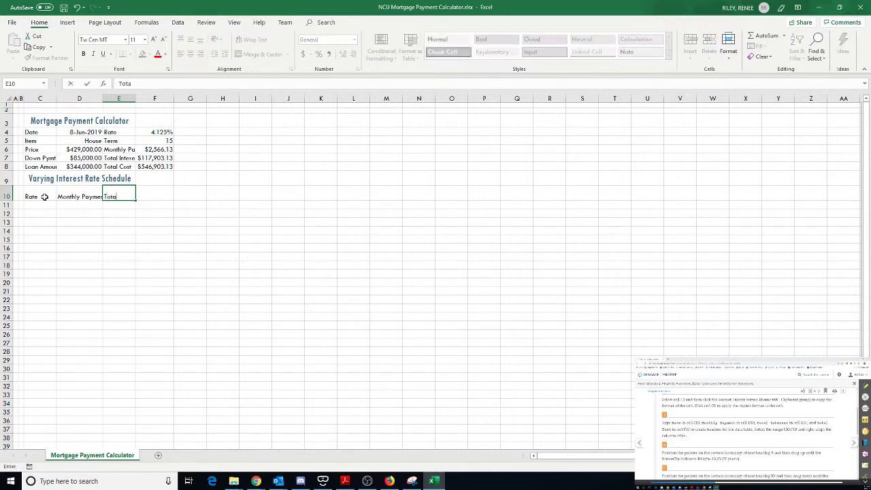
type("l Interest")
key("Tab")
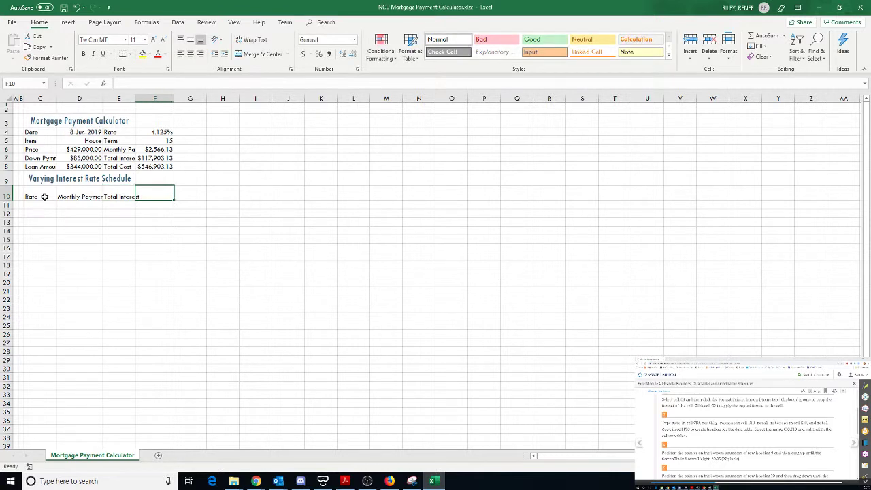
type("Total Cost")
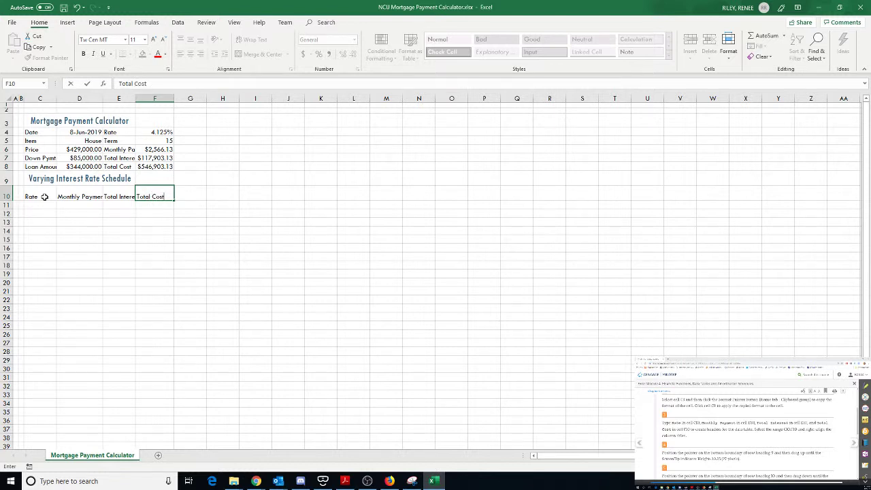
key("Return")
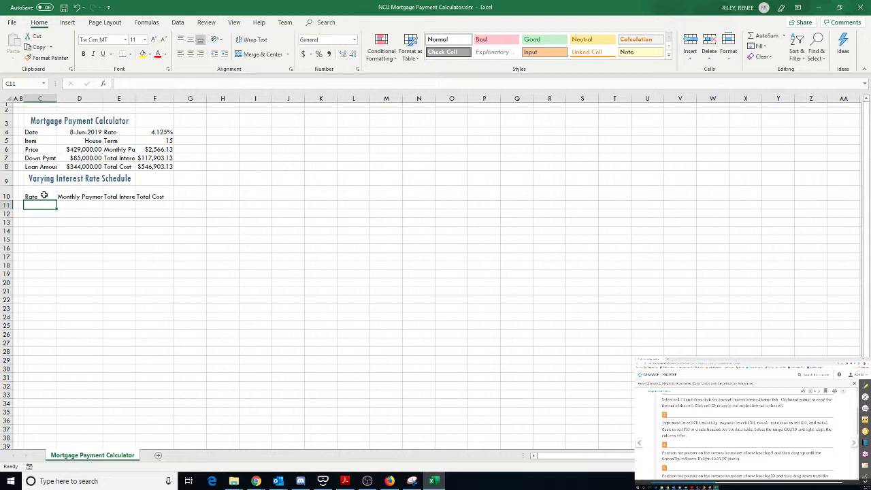
left_click_drag(44, 197, 147, 195)
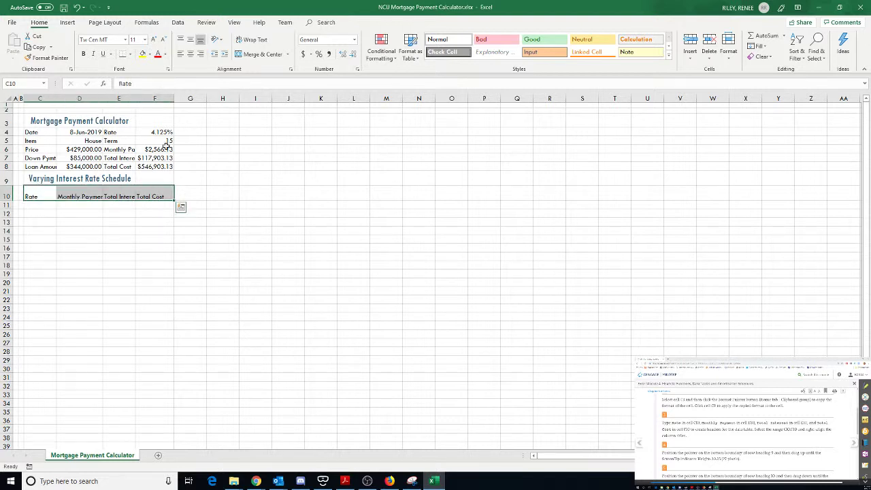
left_click(200, 55)
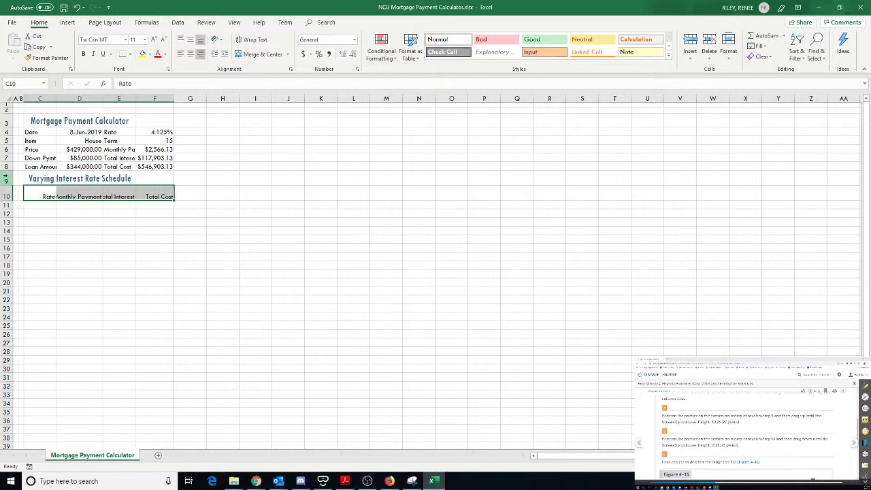
Step: Set the height of row 9 to 20.25 and of row 10 to 17.25, and select cell C12
left_click(5, 177)
left_click_drag(12, 184, 10, 181)
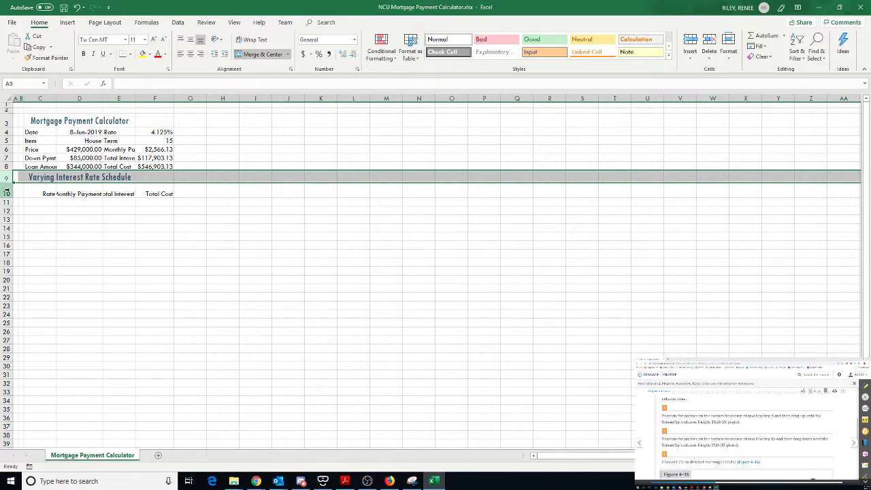
left_click(8, 194)
left_click_drag(10, 196, 7, 194)
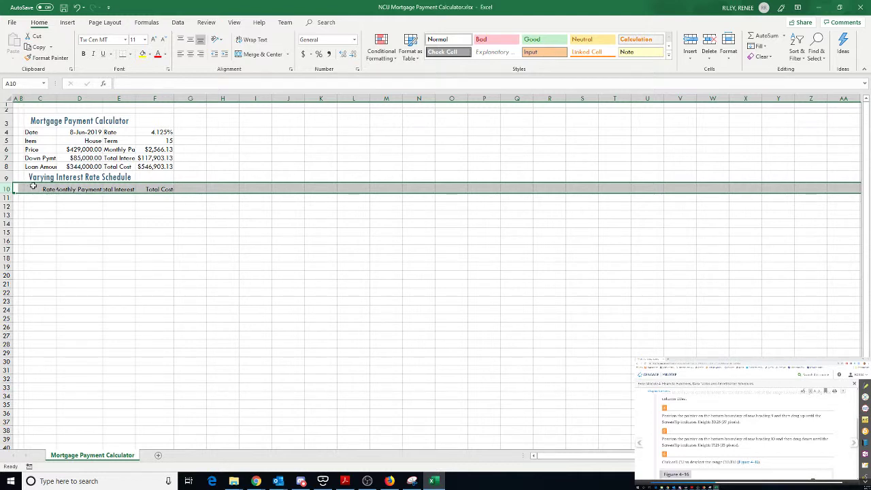
left_click(39, 208)
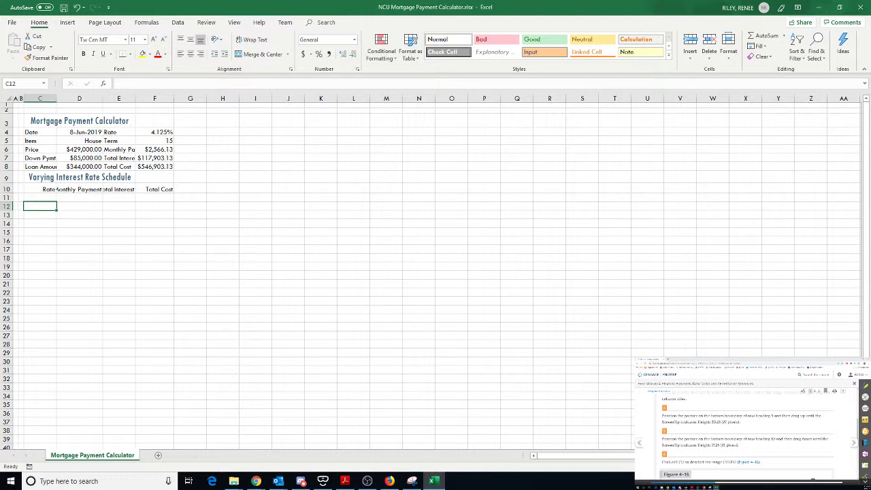
scroll(745, 435, "down", 5)
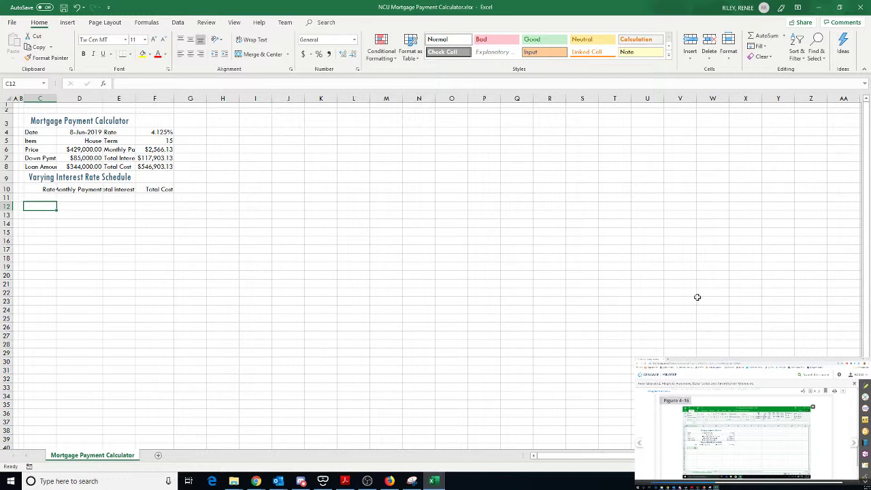
Step: Widen columns C through F equally so that all labels and column titles fit
left_click_drag(41, 98, 204, 99)
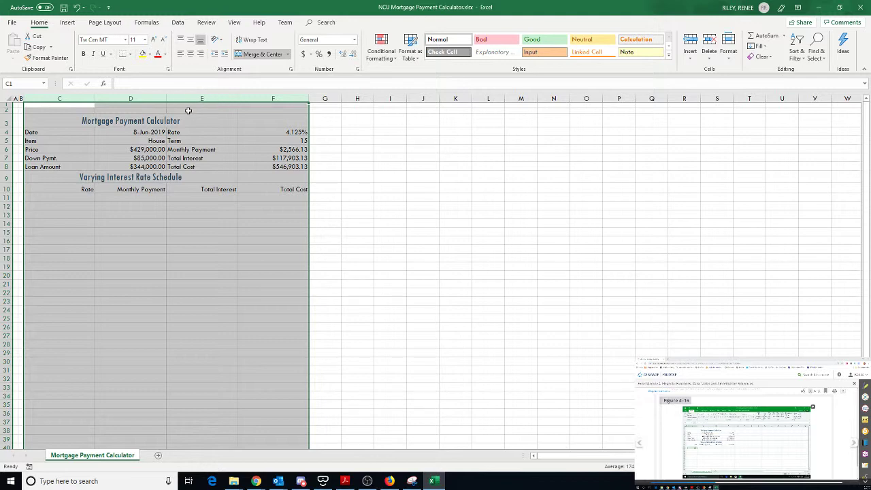
left_click(119, 197)
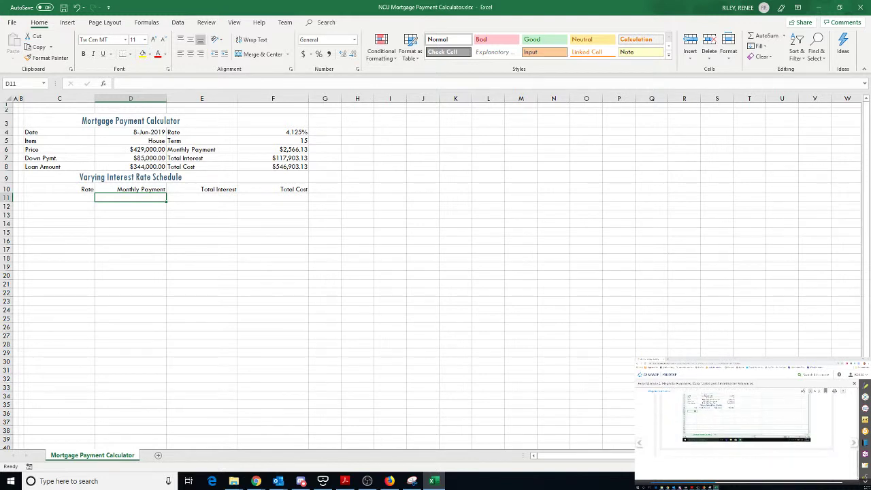
Step: Enter the first two rates of the percentage series, 3.0% in C12 and 3.125% in C13
left_click(852, 443)
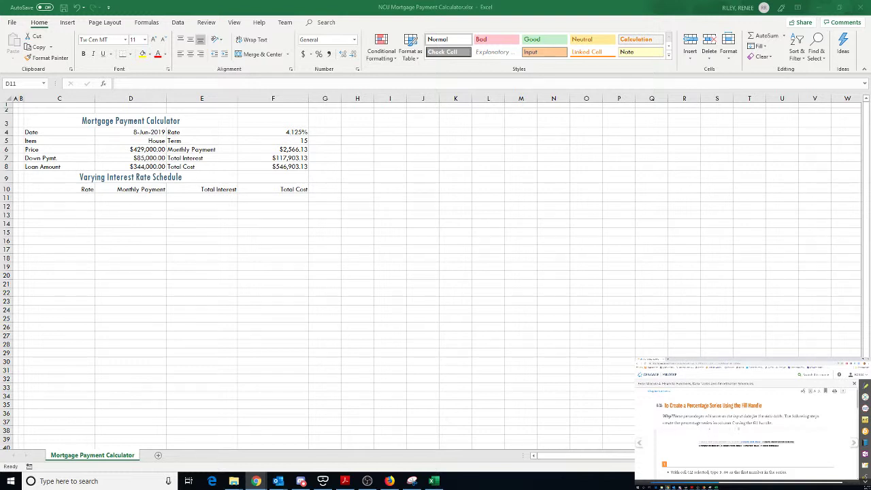
scroll(745, 435, "down", 3)
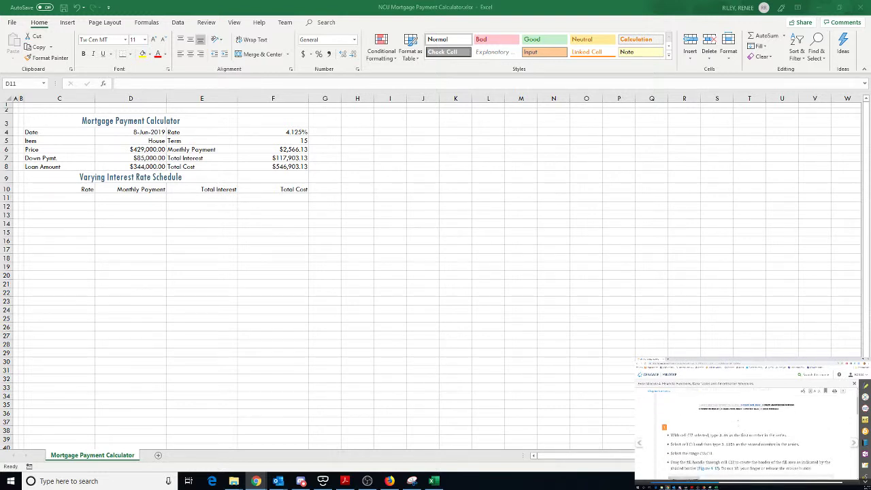
scroll(744, 435, "down", 2)
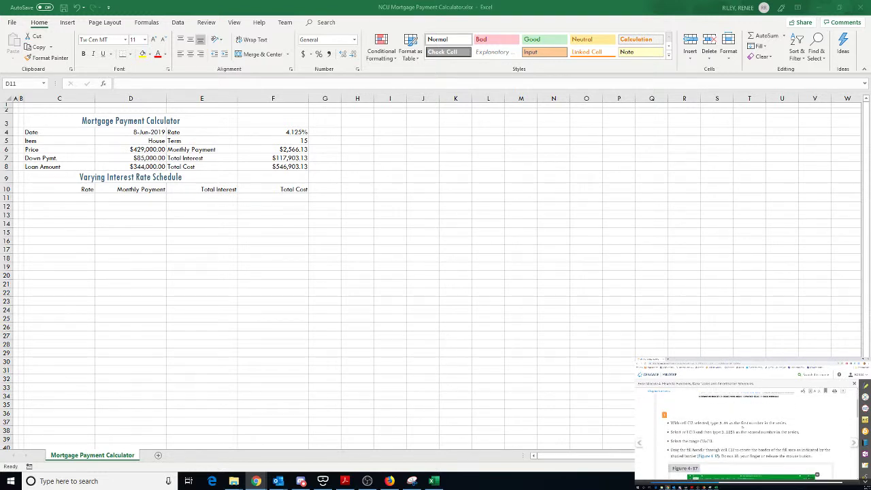
left_click(68, 205)
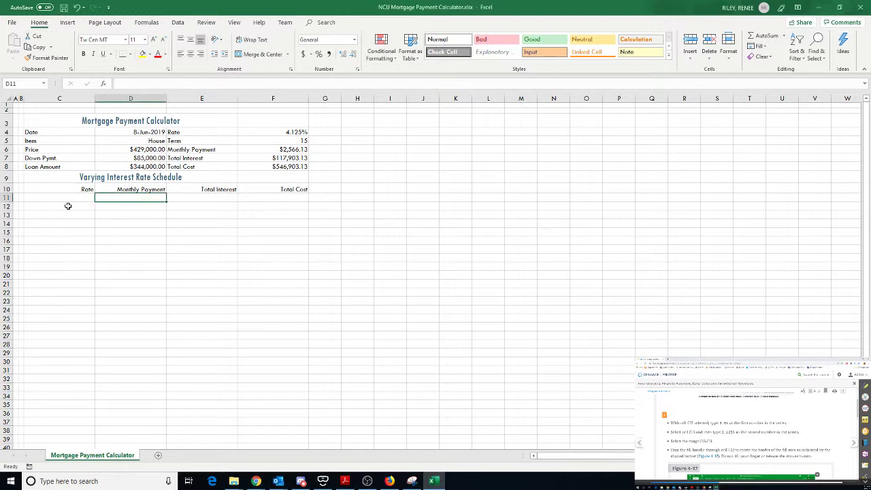
left_click(68, 206)
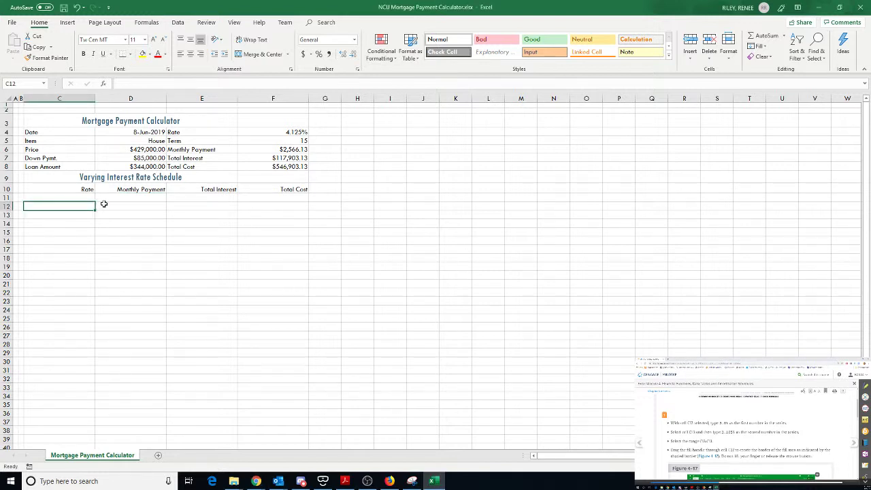
type("3.")
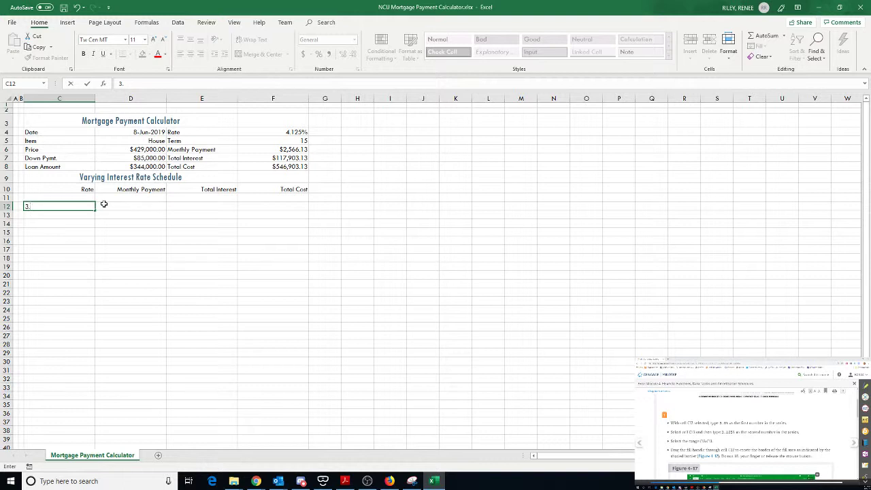
type("0%")
left_click(63, 216)
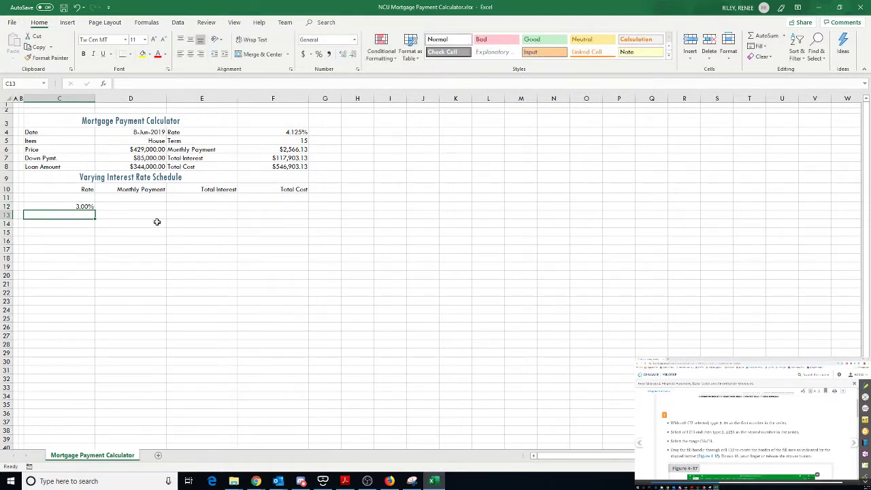
type("3")
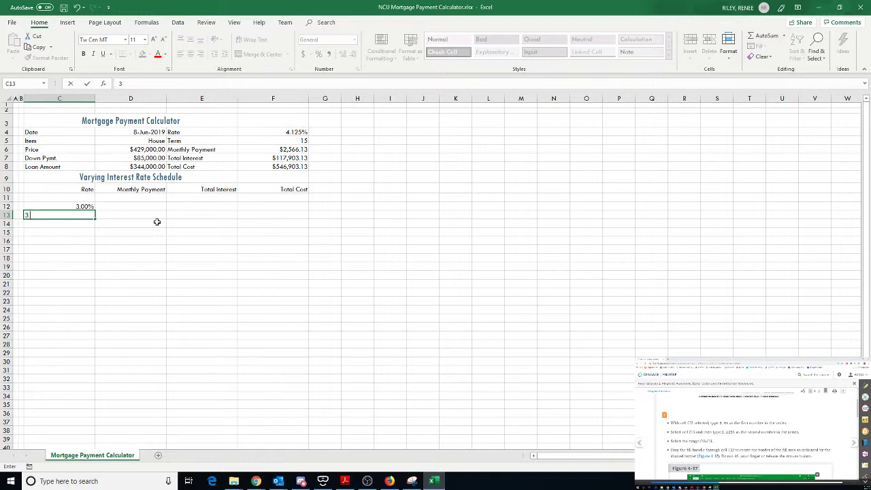
type(".125%")
left_click(66, 234)
Step: Extend the rate series in C12:C13 down to C22 and show the rates with three decimal places
left_click(72, 207)
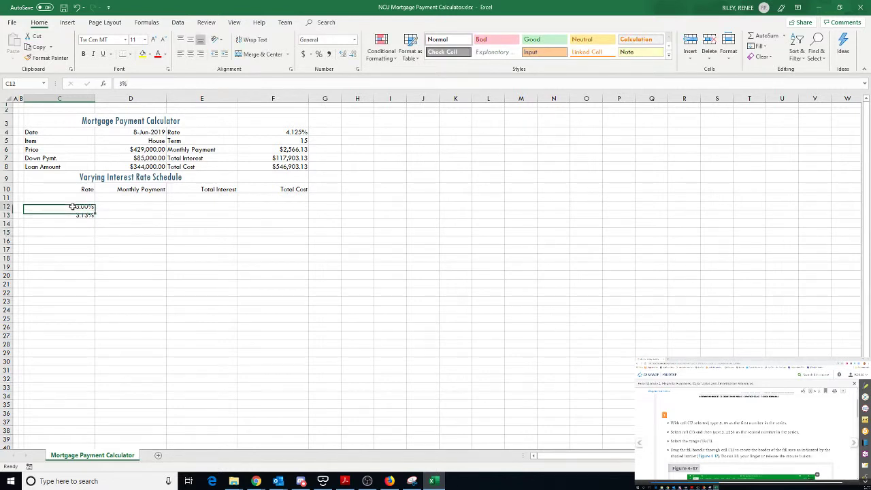
left_click_drag(72, 206, 73, 215)
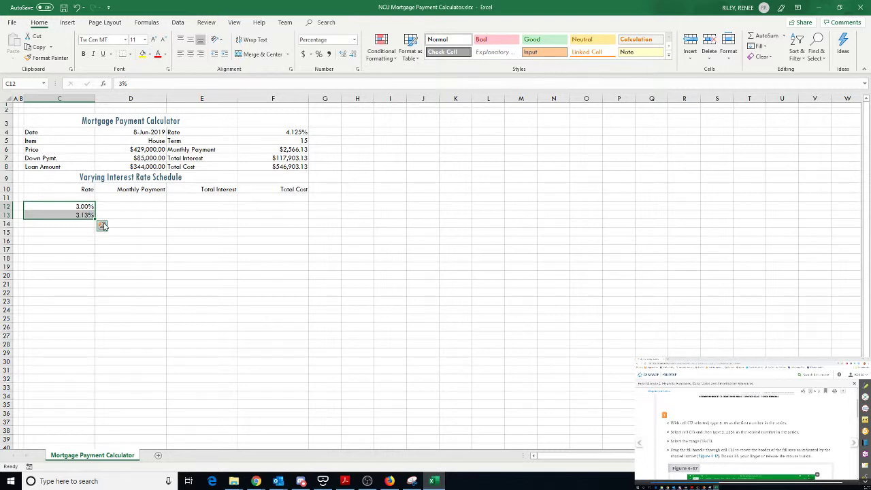
left_click_drag(96, 219, 95, 294)
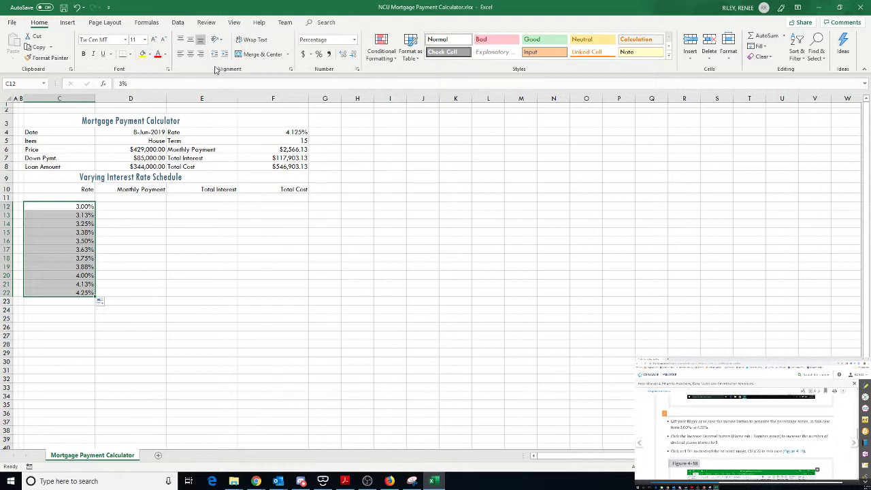
left_click(342, 55)
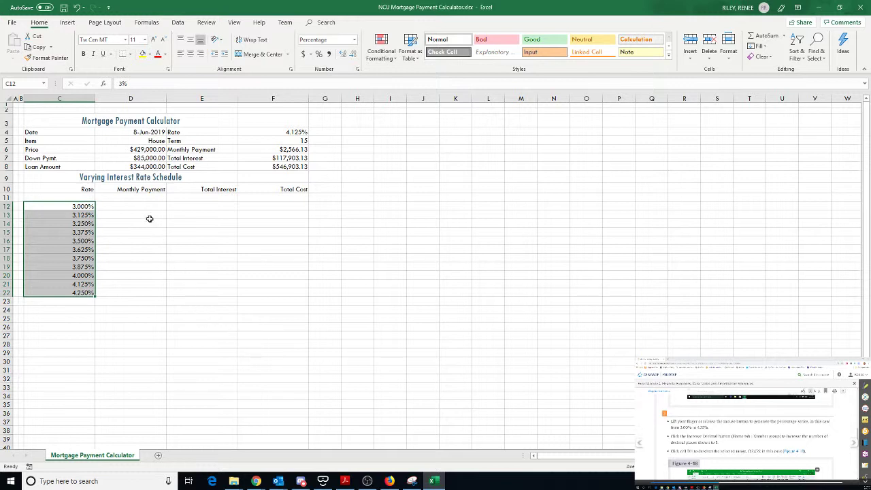
left_click(141, 199)
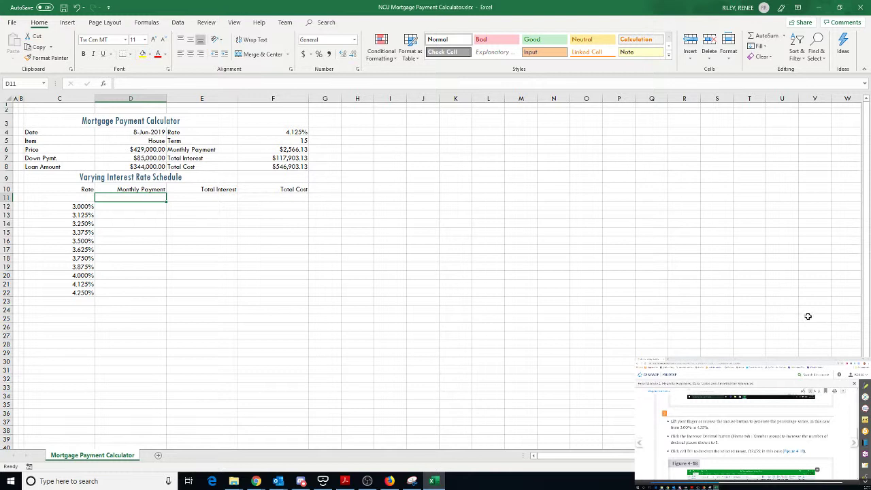
Step: Read the textbook instructions on entering the formulas in the top row of the data table
scroll(735, 442, "down", 6)
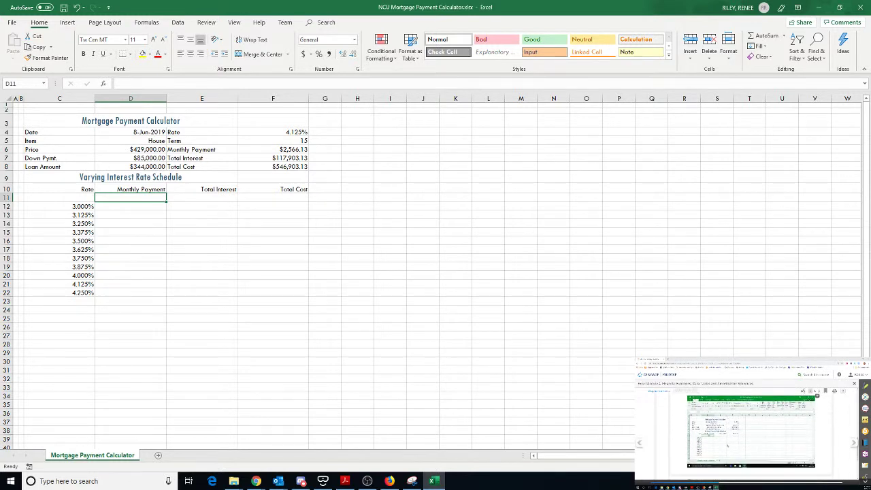
scroll(727, 446, "down", 3)
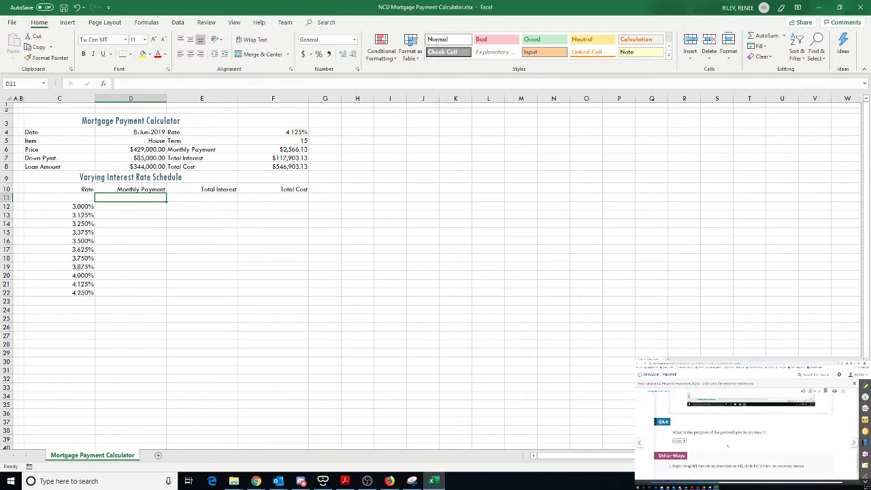
scroll(727, 445, "down", 2)
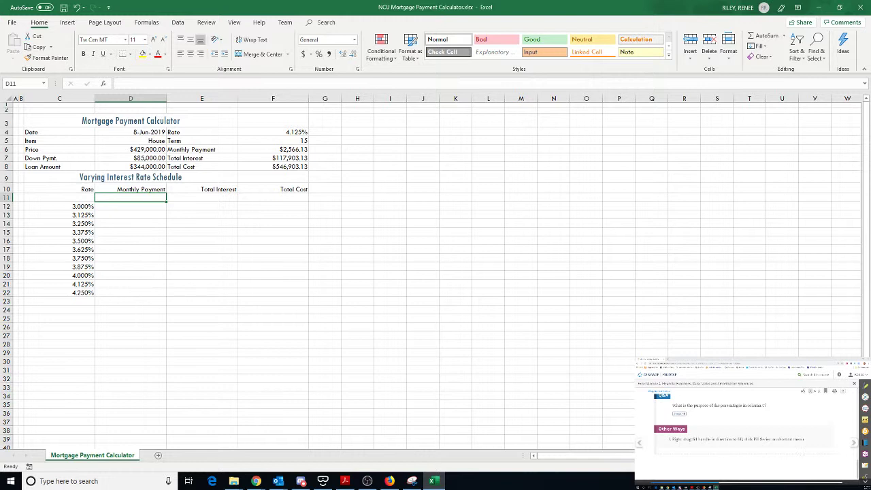
left_click(853, 443)
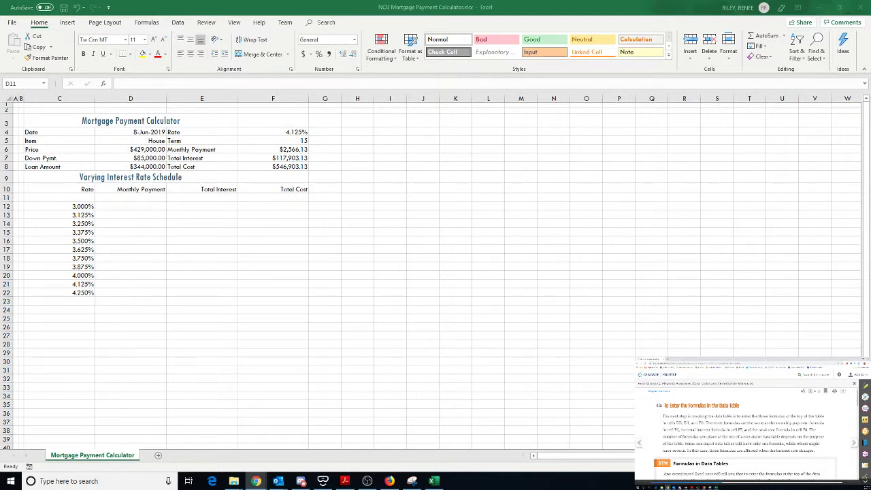
scroll(745, 428, "down", 3)
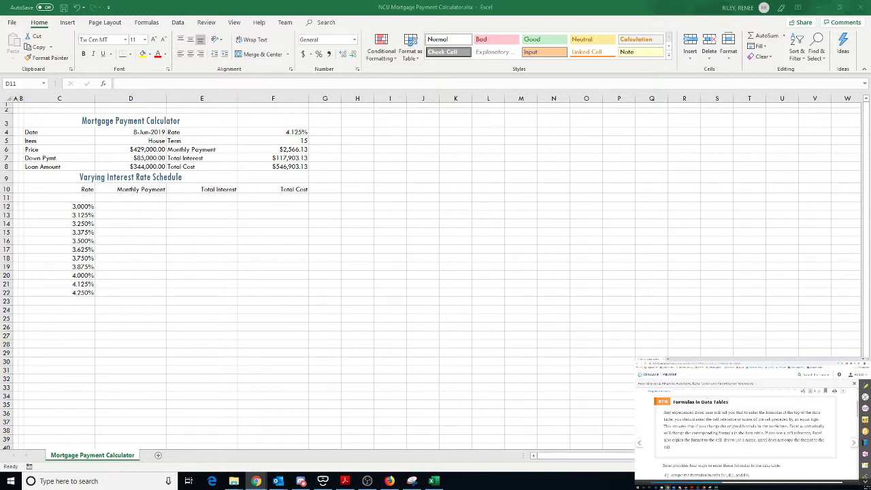
scroll(745, 436, "down", 2)
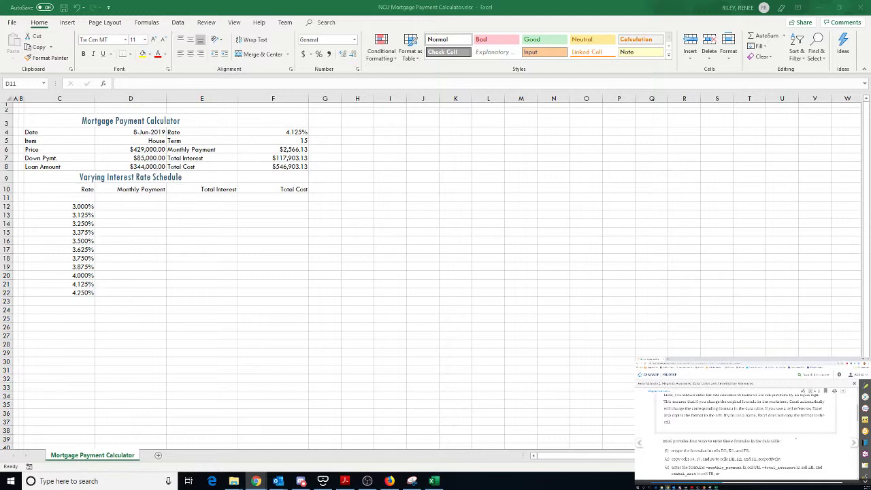
scroll(796, 438, "down", 2)
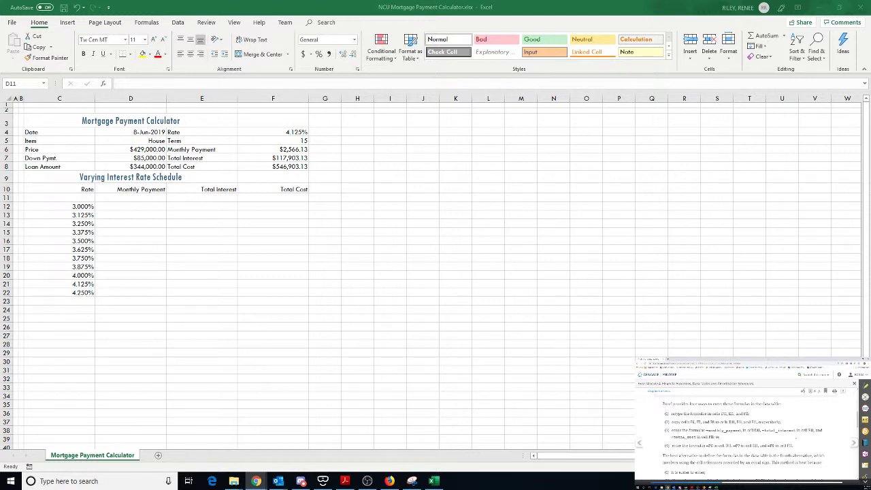
scroll(748, 435, "up", 1)
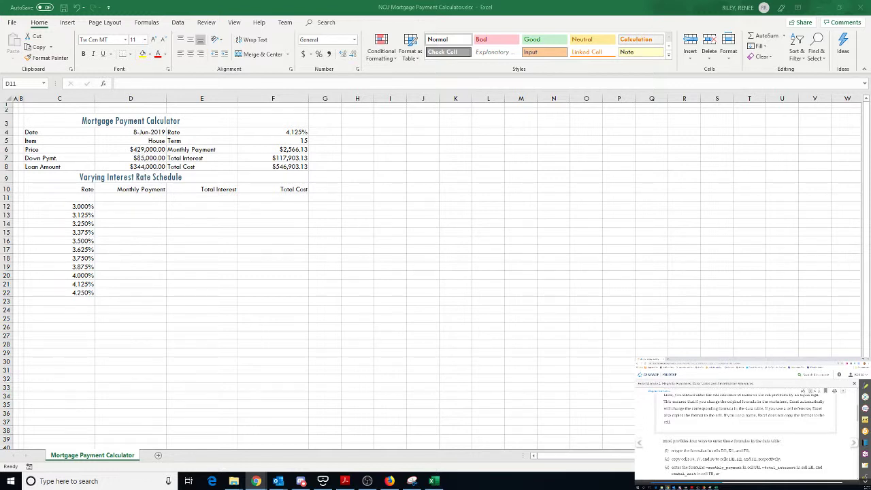
scroll(744, 428, "down", 3)
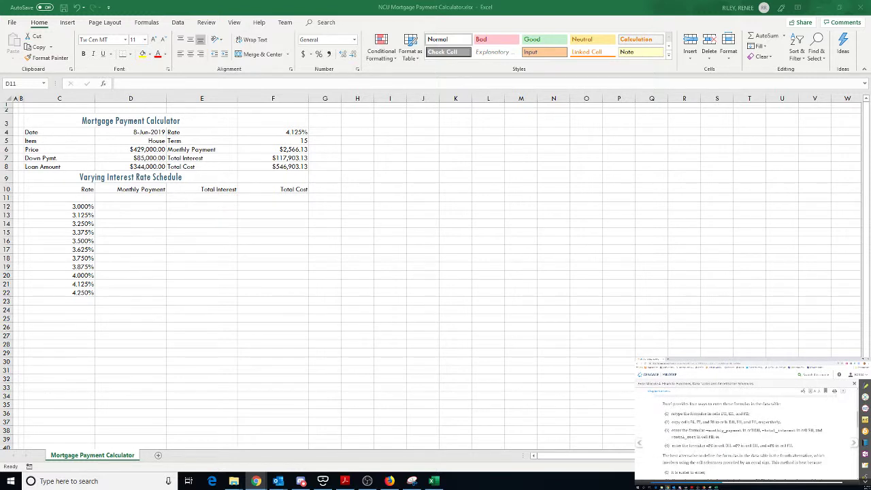
scroll(745, 429, "down", 3)
scroll(745, 428, "down", 3)
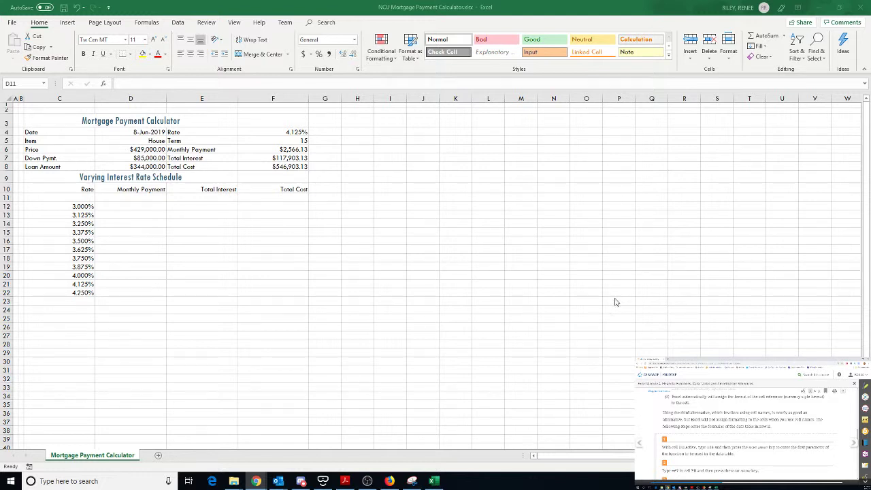
Step: Enter the formula =Monthly_Payment in D11 by referencing the monthly payment in F6
left_click(145, 199)
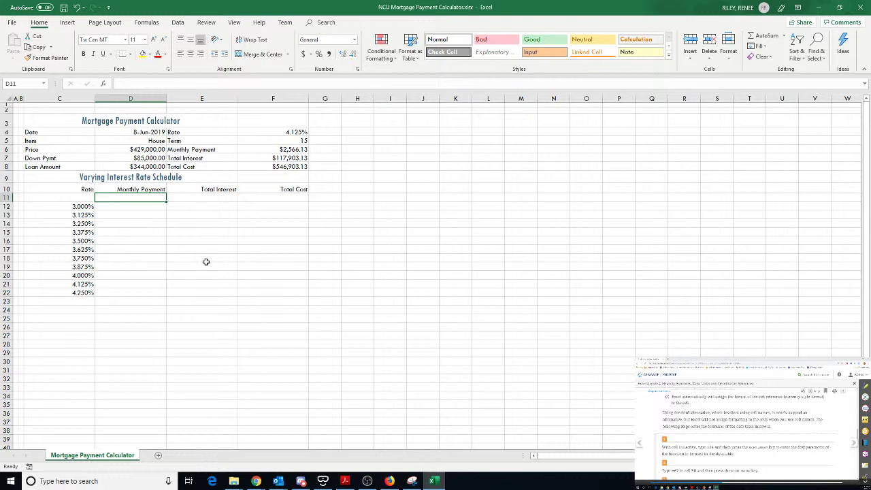
type("=")
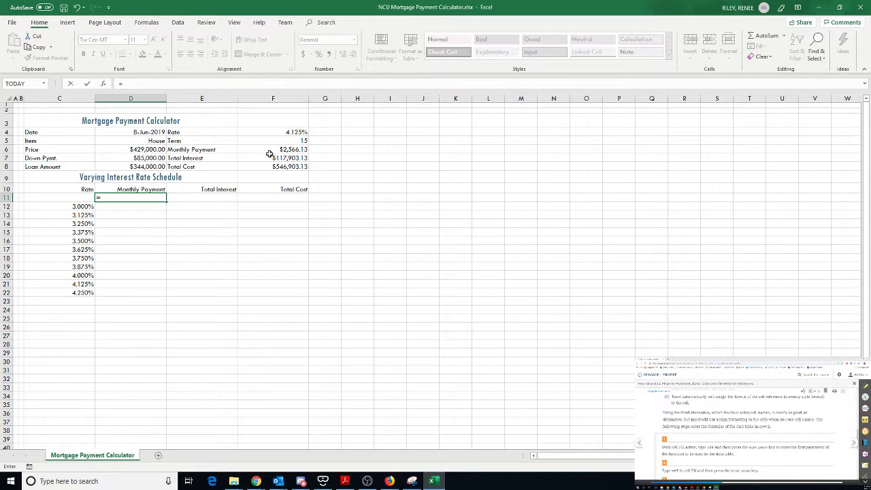
left_click(270, 149)
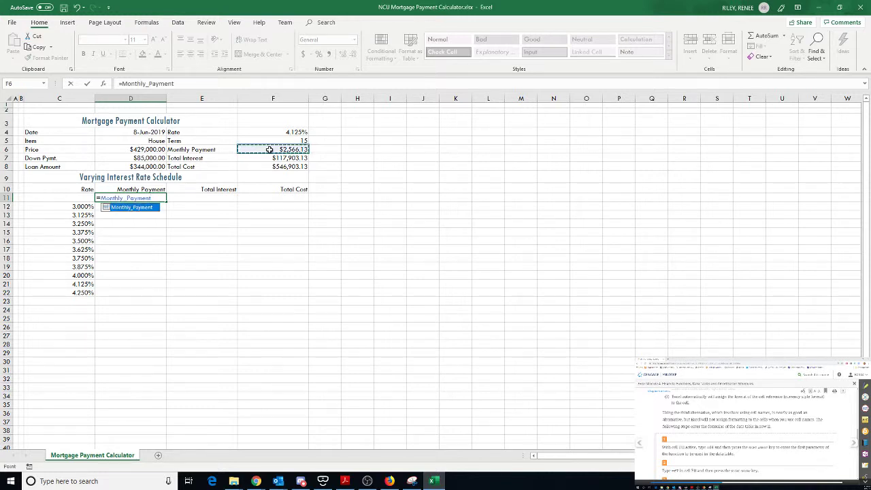
key("Return")
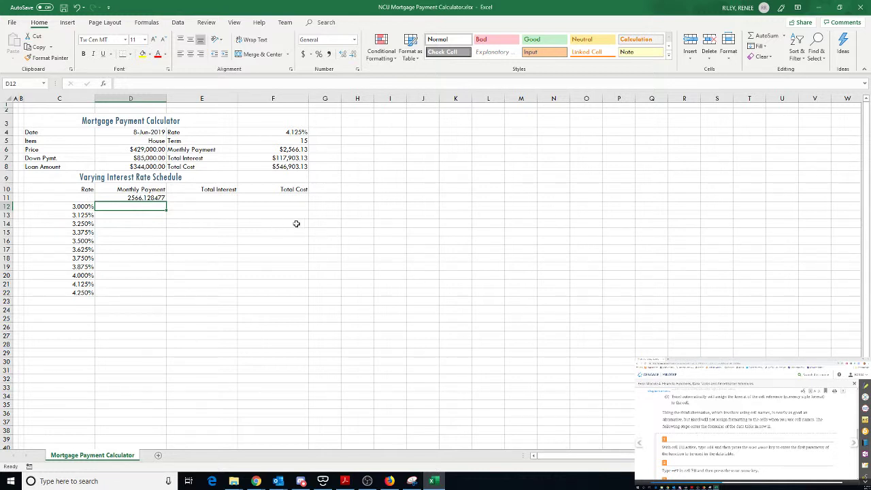
Step: Enter the formula =F7 in E11 to reference the total interest
left_click(218, 199)
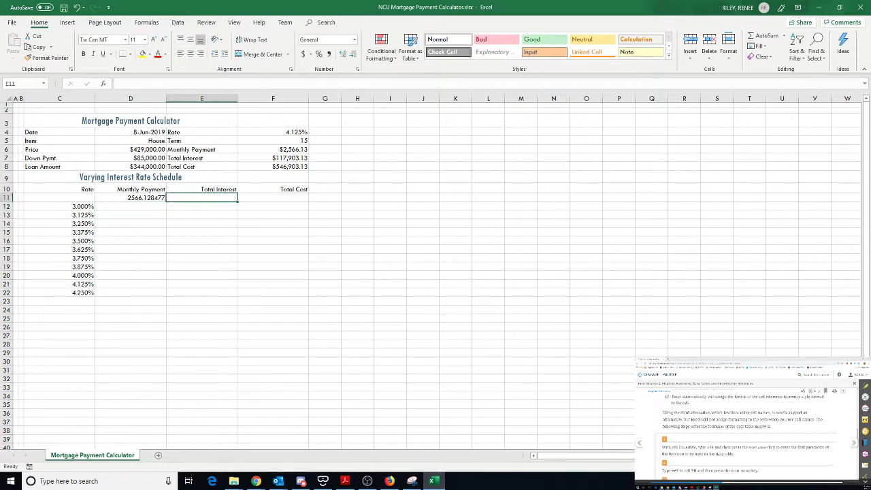
scroll(748, 429, "down", 1)
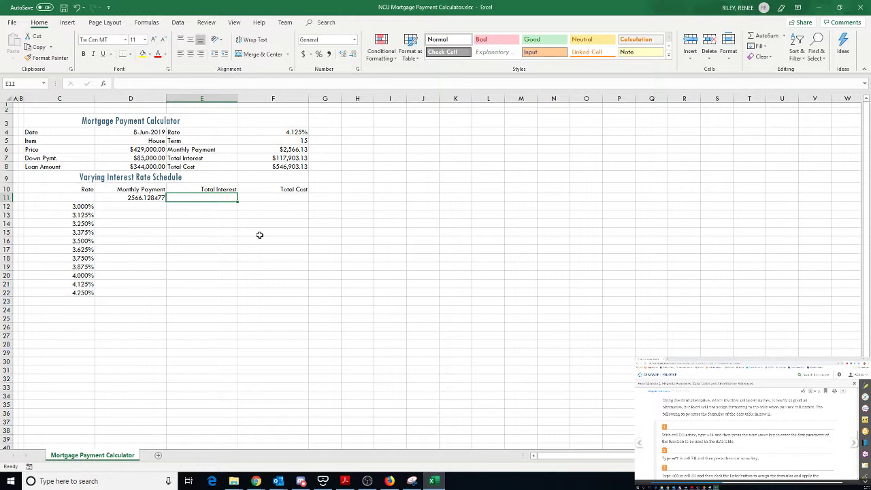
type("=")
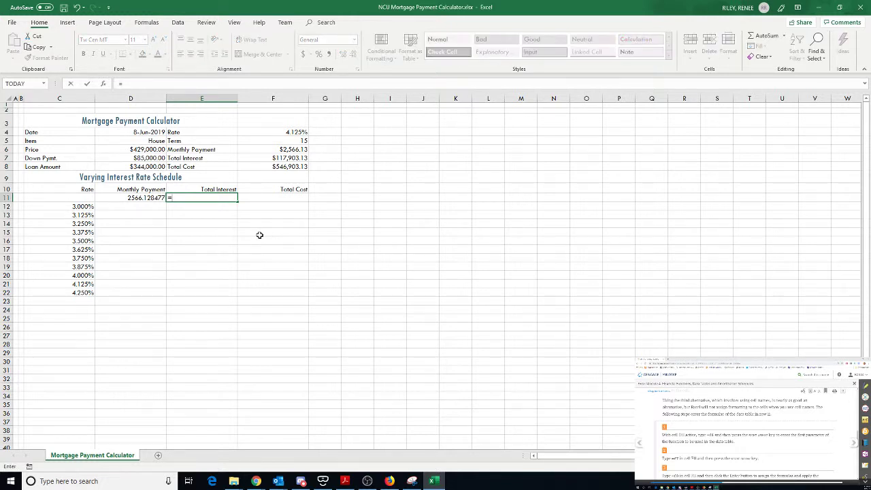
type("f7")
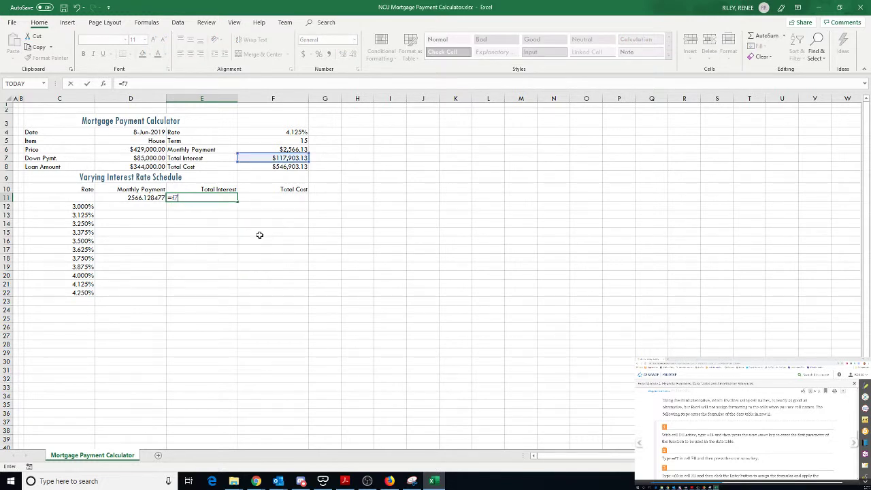
key("Return")
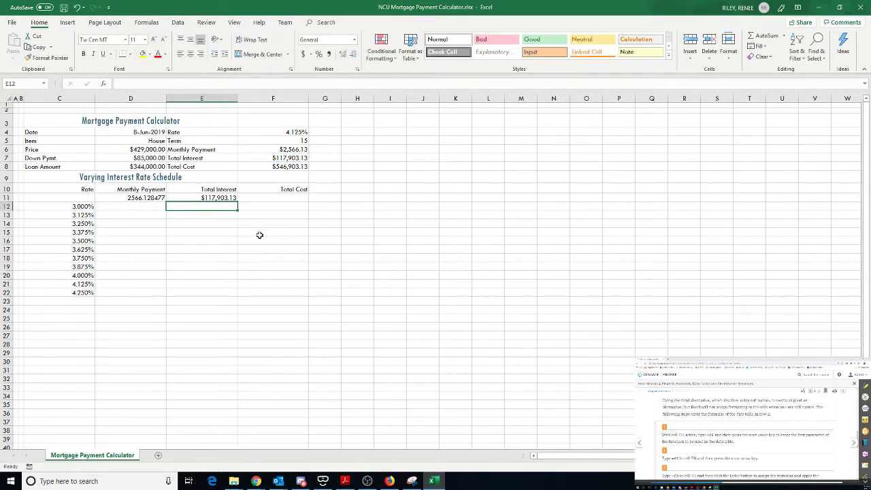
left_click(221, 197)
left_click(223, 208)
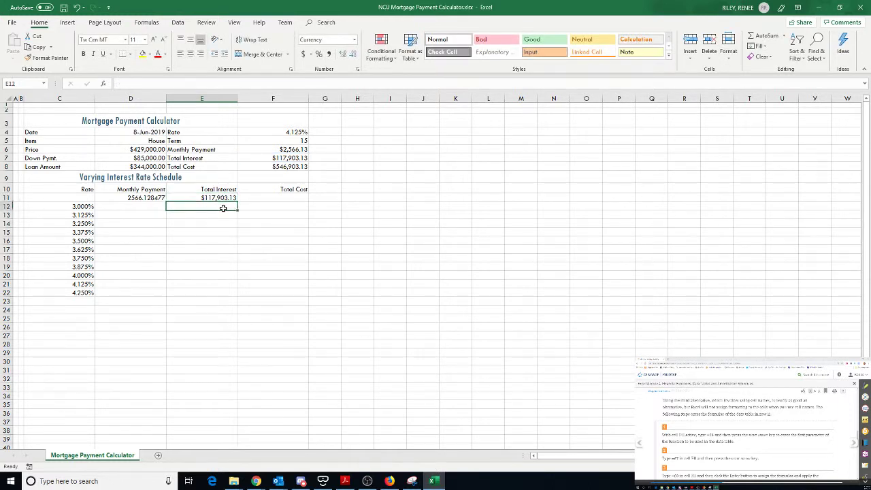
Step: Enter the formula =F8 in F11 to reference the total cost
left_click(157, 197)
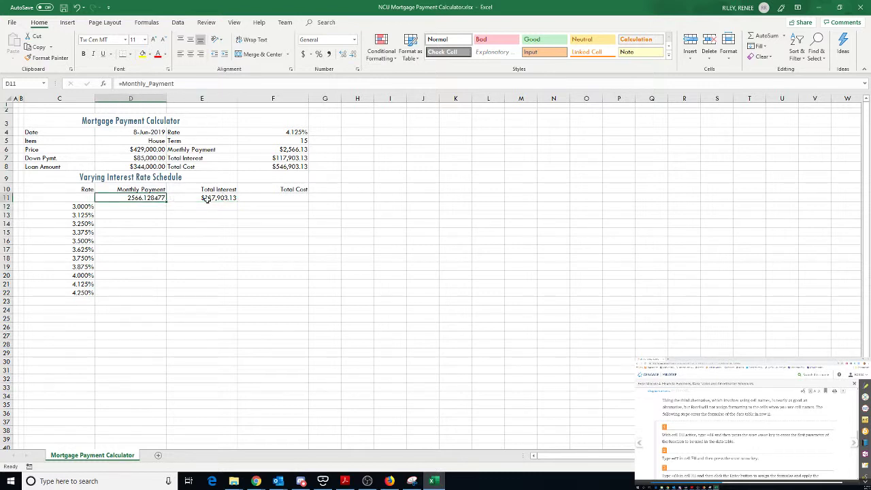
left_click(206, 198)
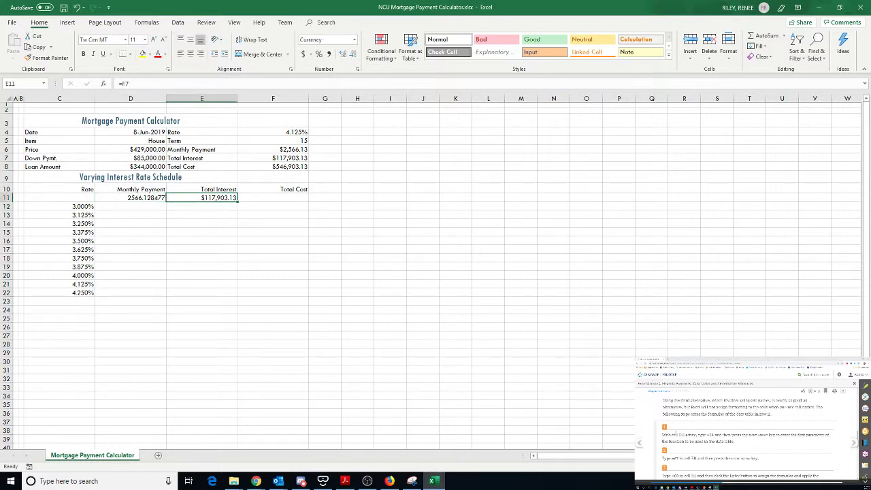
scroll(746, 435, "down", 2)
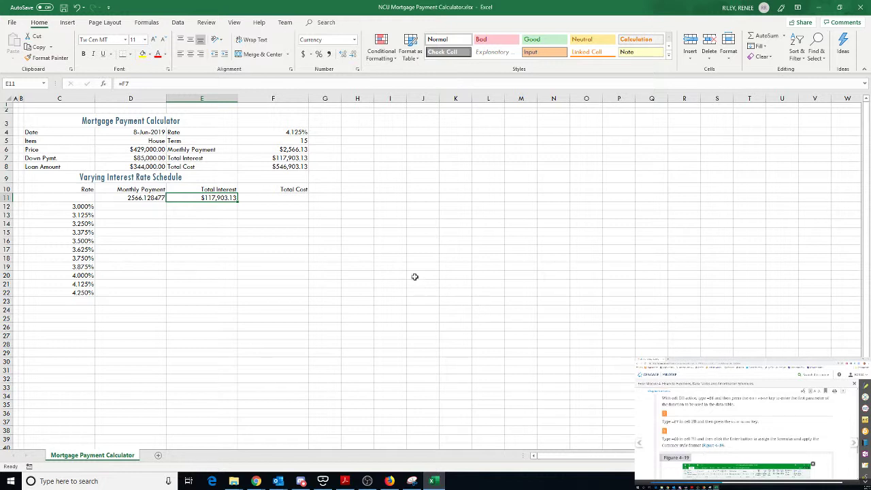
left_click(290, 197)
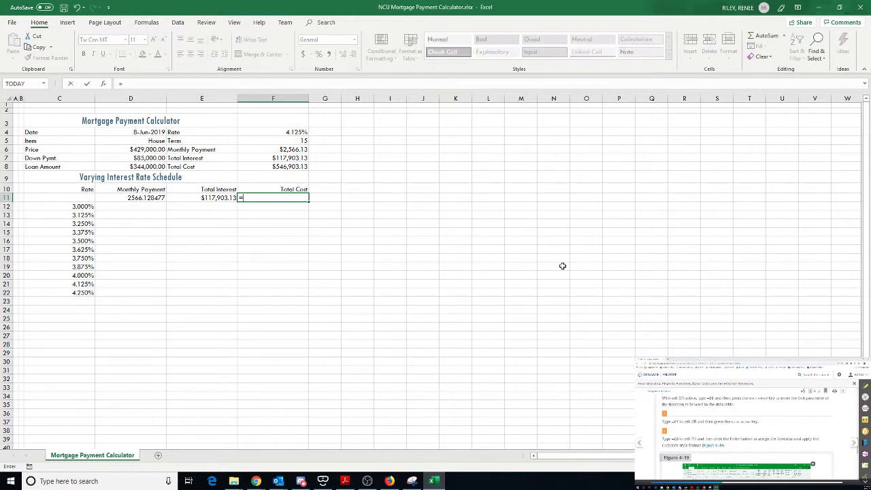
type("=f8")
key("Return")
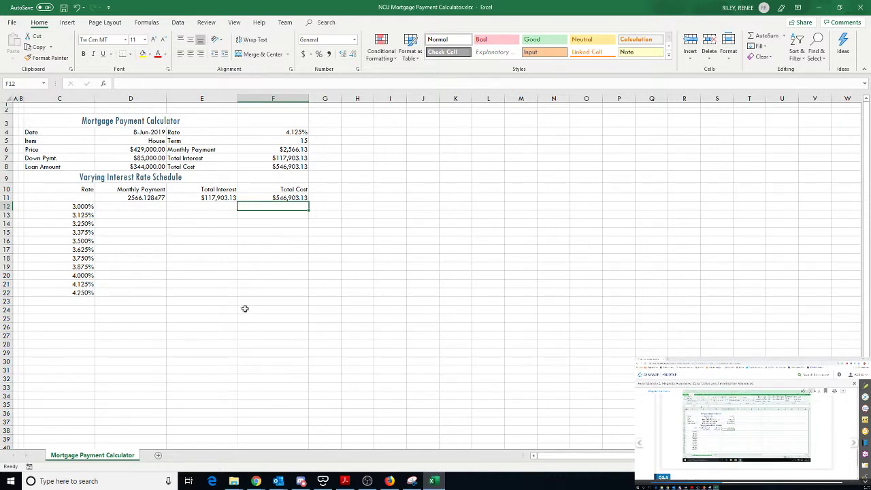
Step: Apply the dollar accounting format to D11:F11 and turn the textbook to the section on defining a range as a data table
left_click_drag(116, 197, 267, 196)
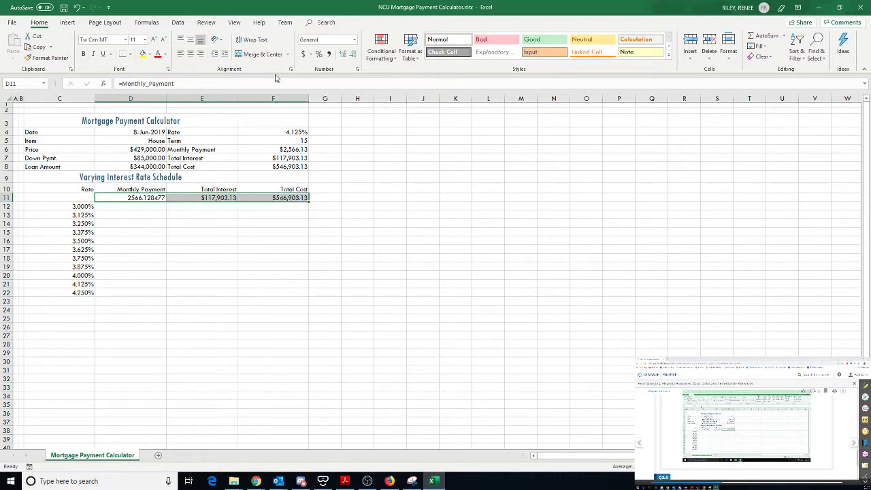
left_click(302, 55)
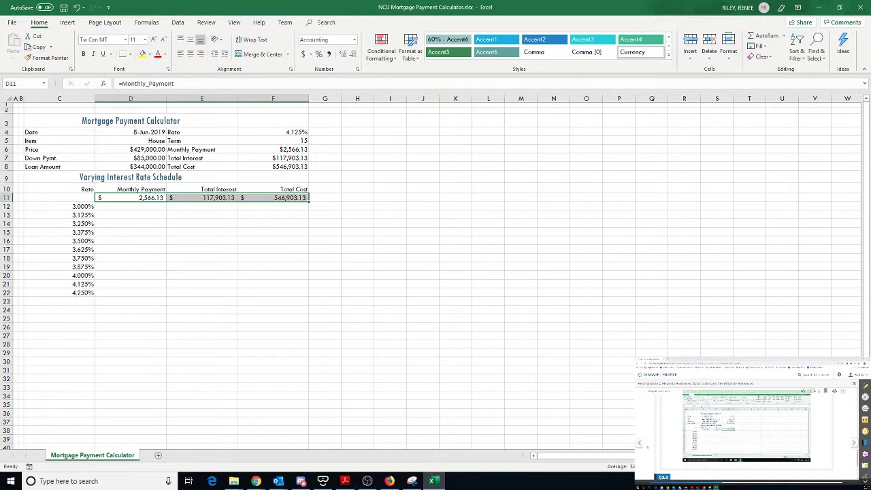
scroll(720, 450, "down", 3)
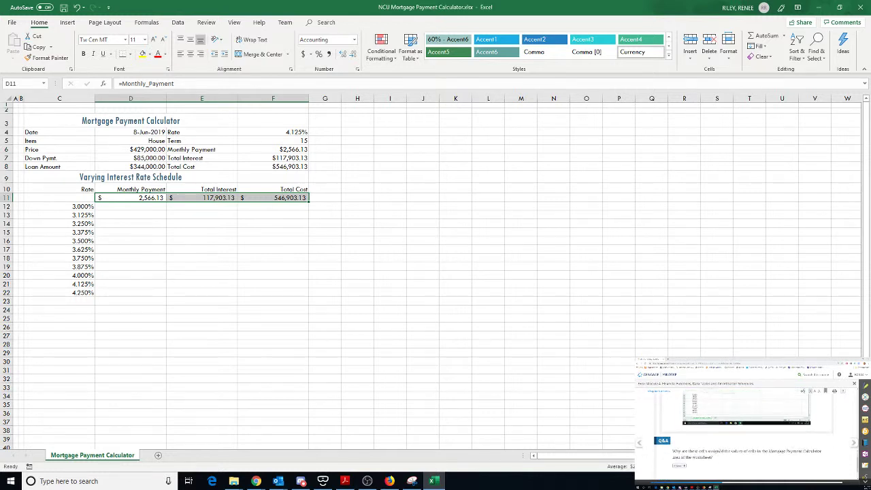
scroll(719, 449, "down", 2)
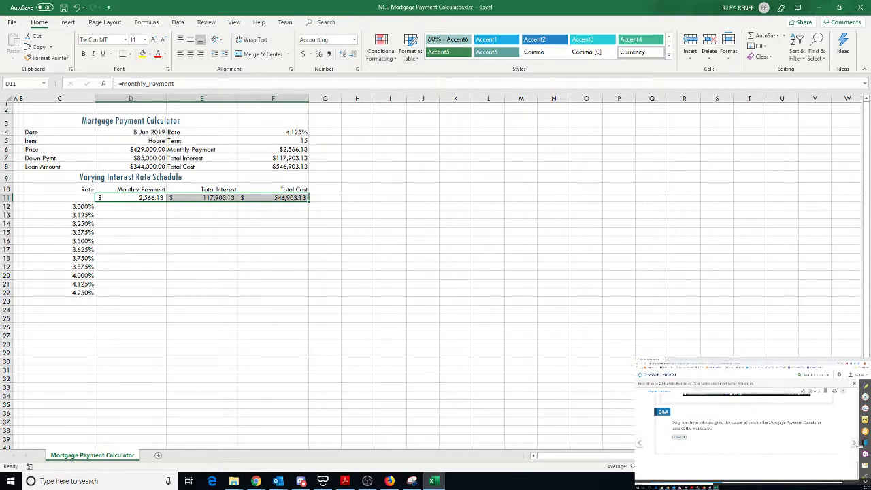
left_click(854, 442)
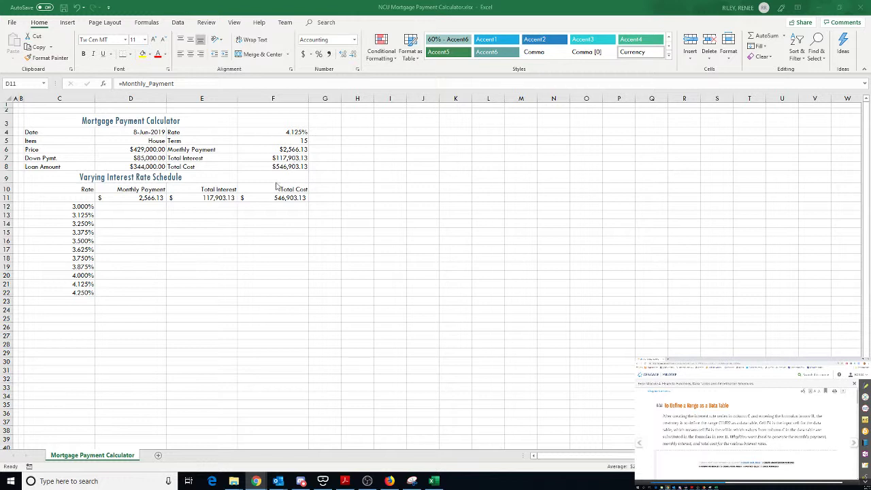
Step: Start a What-If Analysis data table on the range C11:F22
left_click(142, 209)
left_click(143, 208)
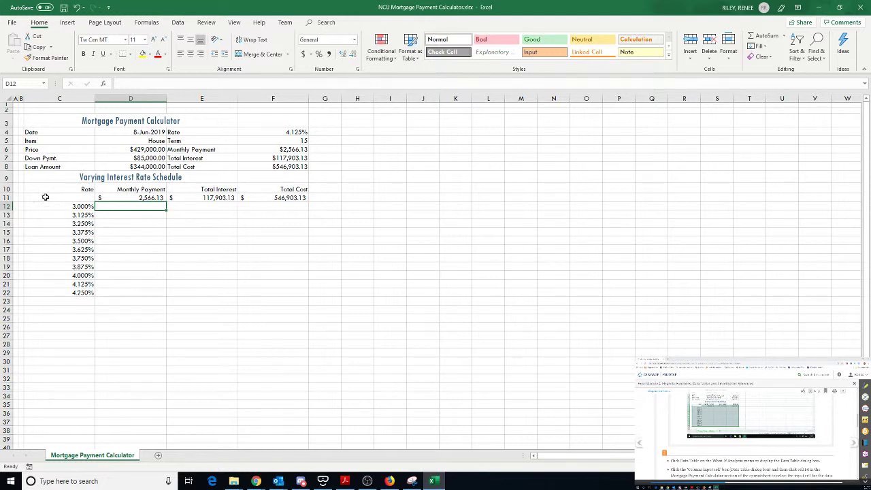
left_click_drag(45, 197, 267, 290)
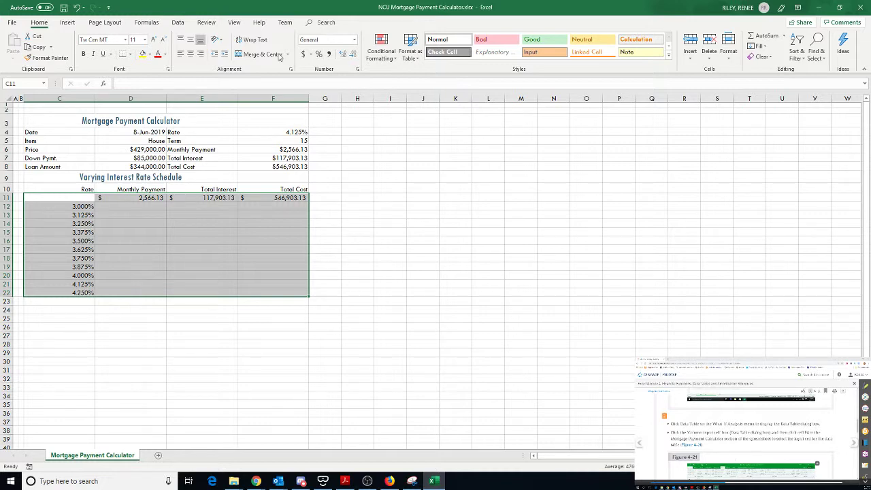
left_click(178, 23)
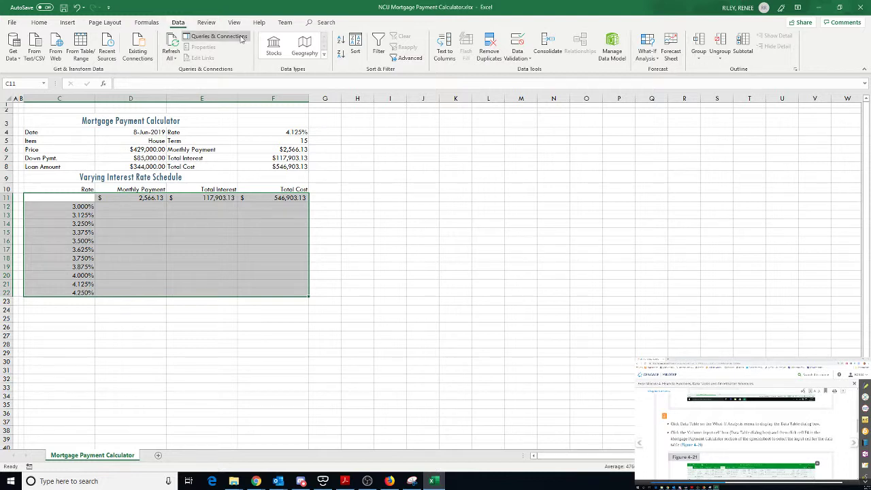
left_click(646, 56)
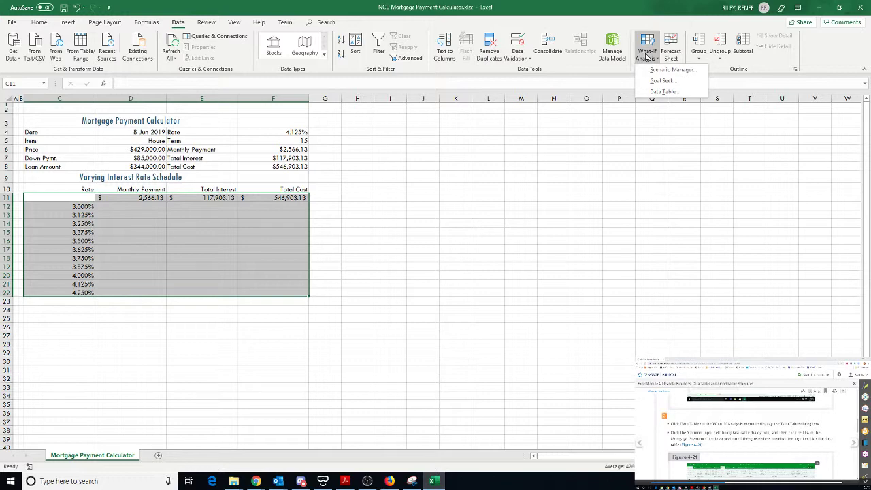
left_click(661, 91)
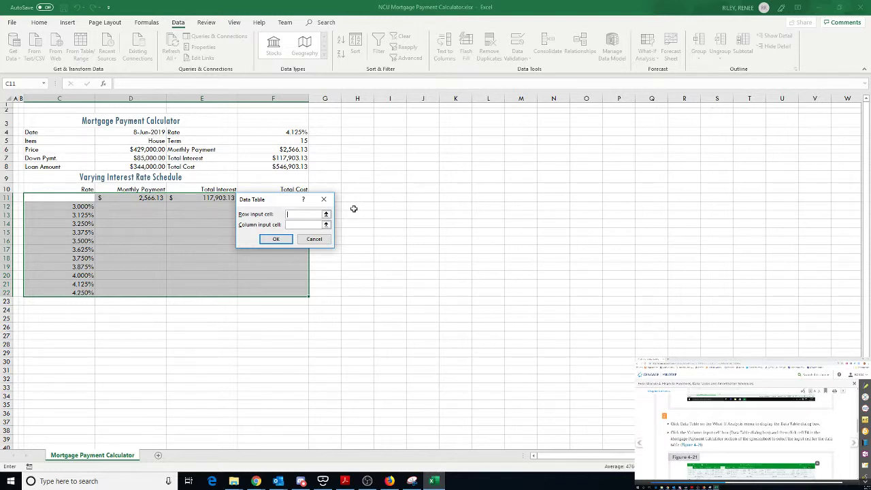
Step: Set the rate in F4 as the column input cell and create the data table
left_click(306, 224)
type("f4")
scroll(748, 435, "down", 2)
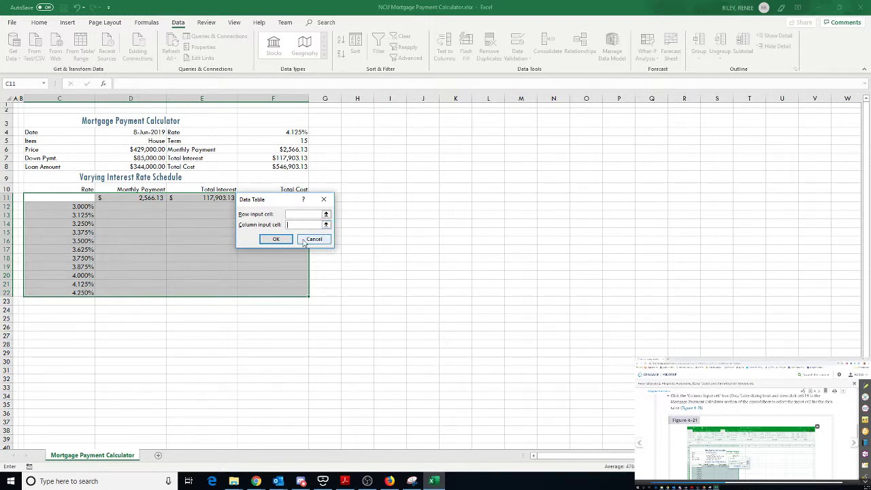
left_click(326, 225)
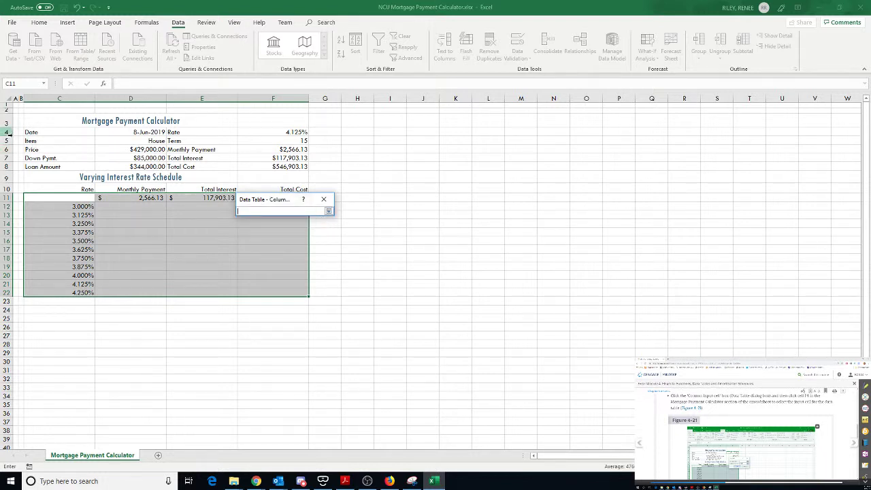
left_click(287, 131)
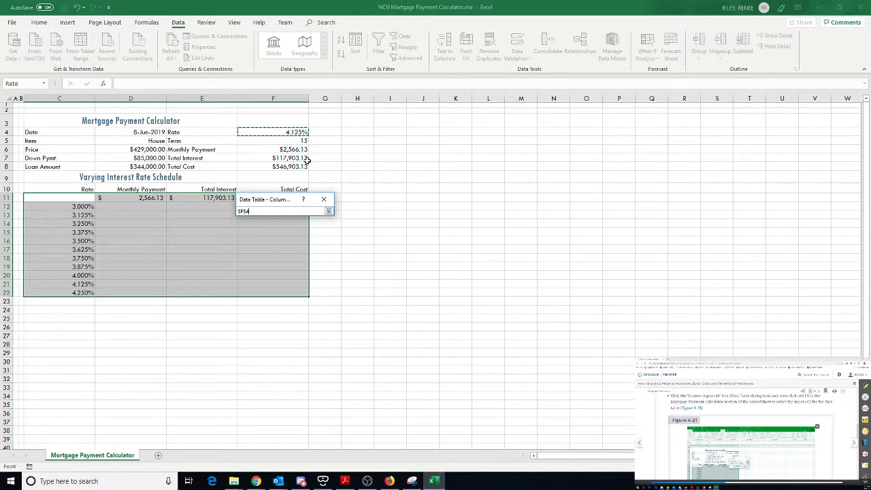
scroll(783, 449, "down", 3)
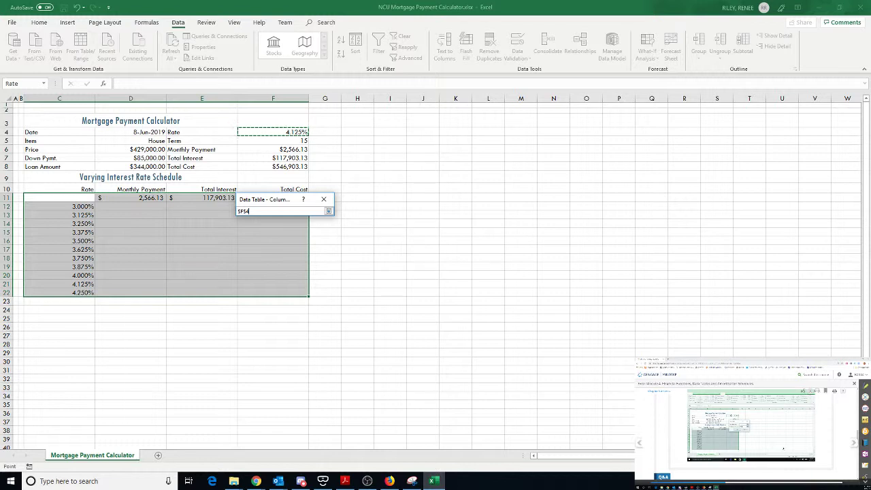
scroll(783, 449, "down", 5)
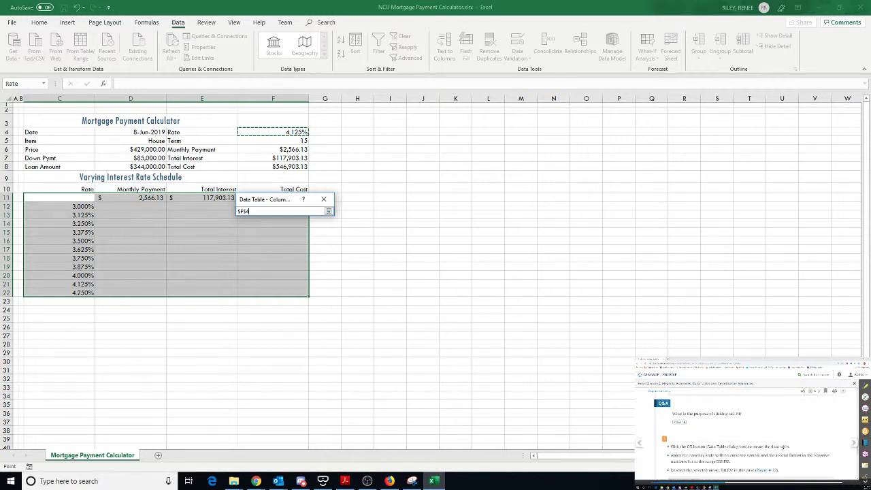
left_click(329, 211)
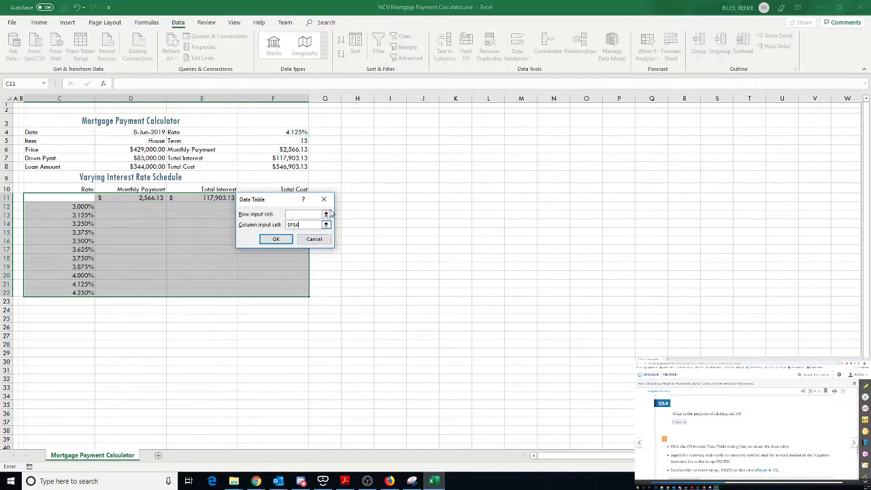
left_click(275, 239)
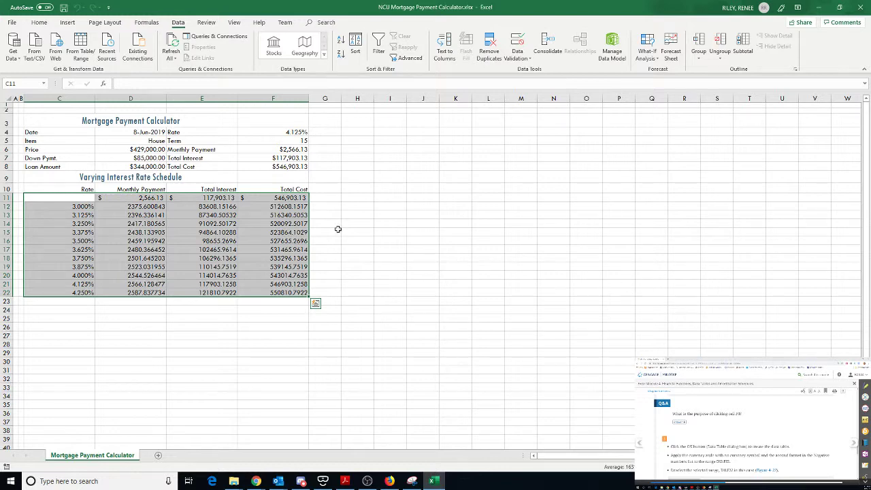
left_click(41, 23)
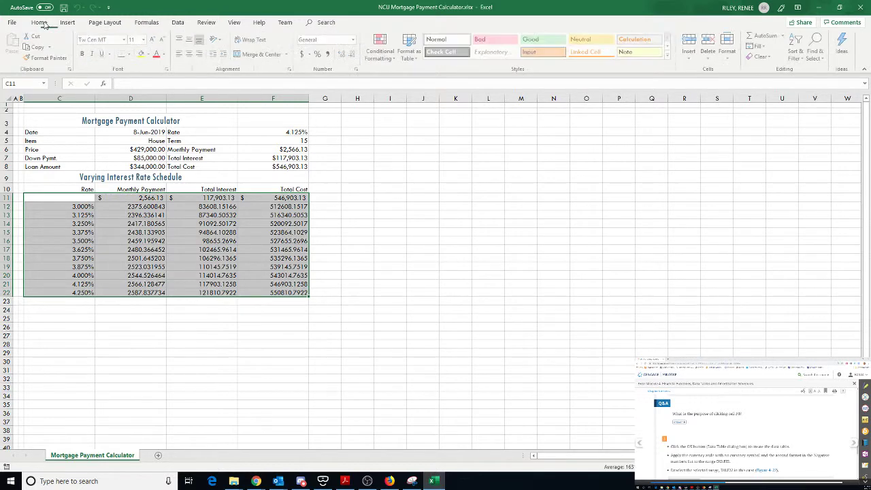
left_click(304, 54)
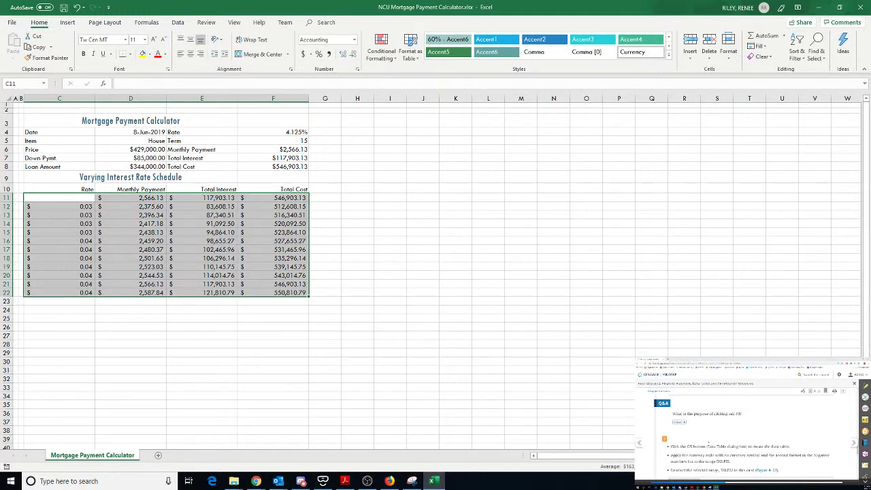
key("ctrl+z")
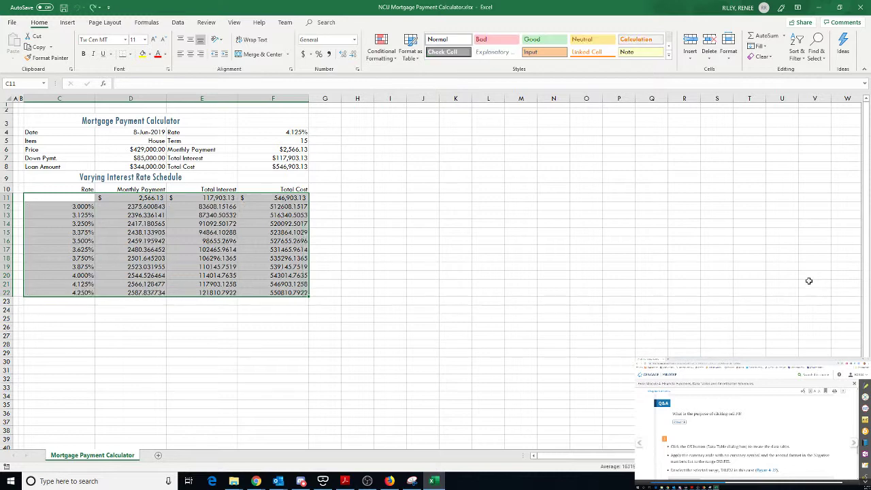
left_click(321, 291)
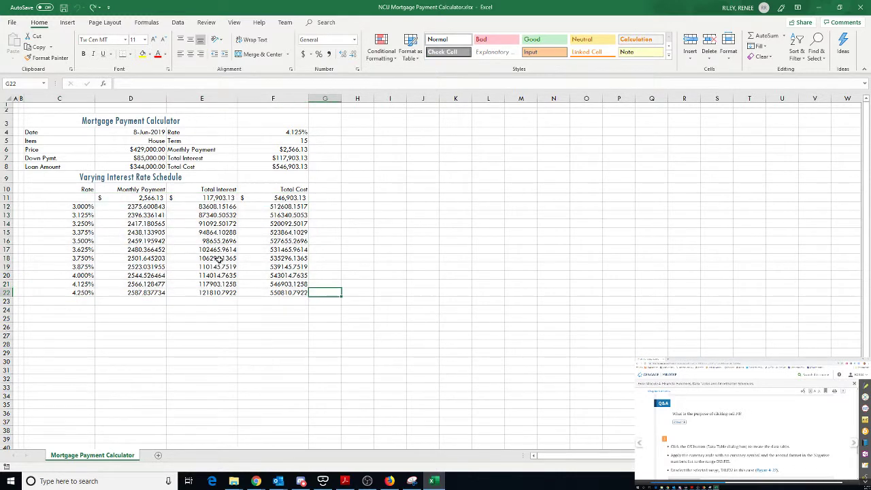
Step: Format D12:F22 as Currency with no symbol and the second negative number format, red without a minus sign
left_click_drag(118, 206, 269, 291)
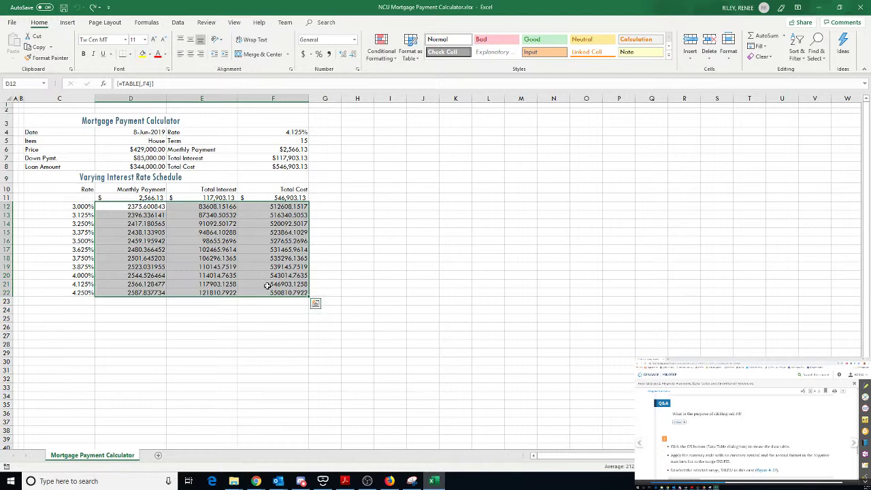
left_click(303, 53)
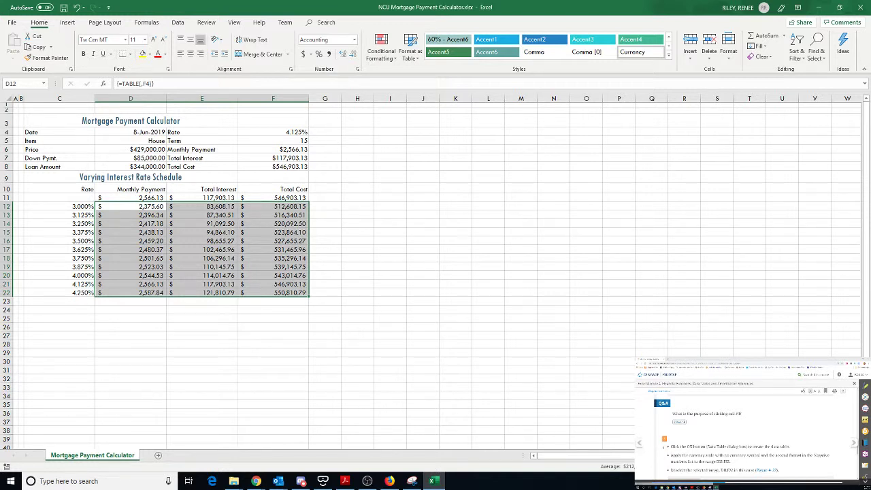
scroll(688, 448, "down", 1)
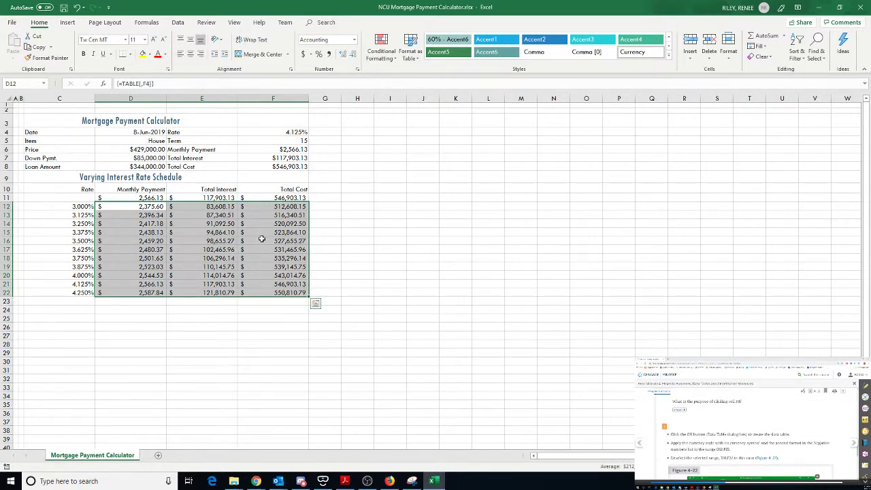
left_click(310, 56)
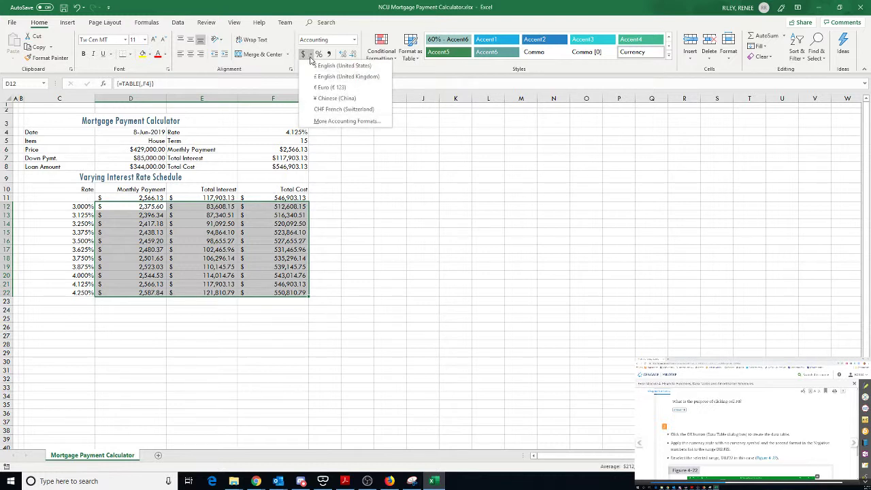
left_click(333, 124)
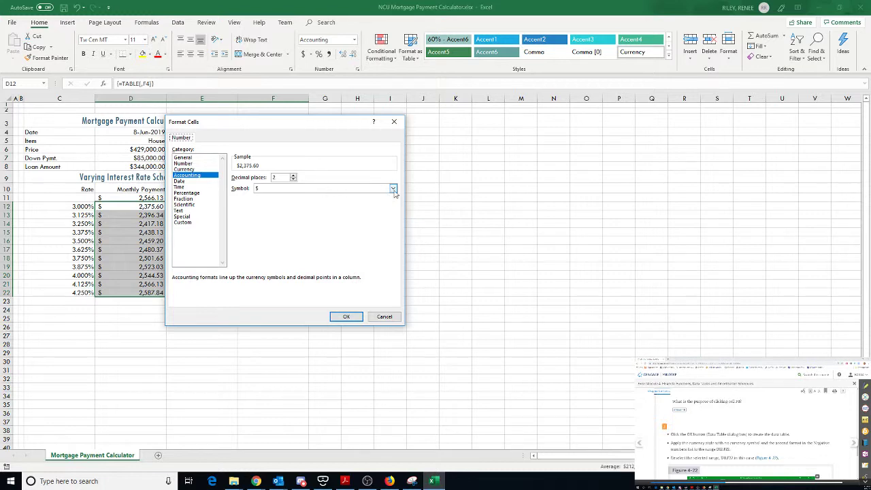
left_click(393, 193)
left_click(393, 192)
left_click(292, 200)
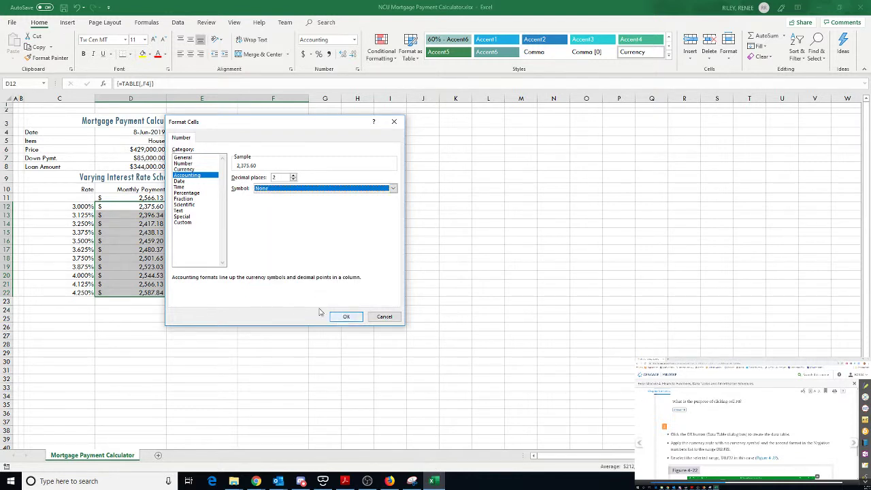
left_click(191, 170)
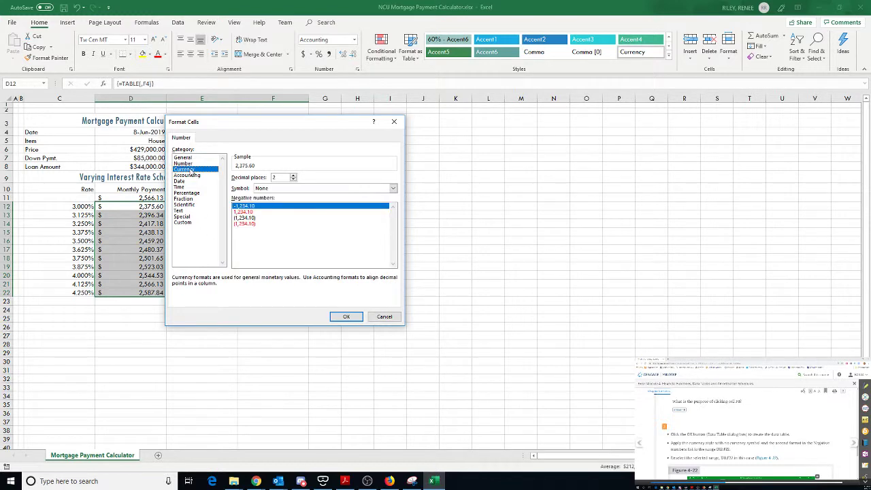
left_click(246, 211)
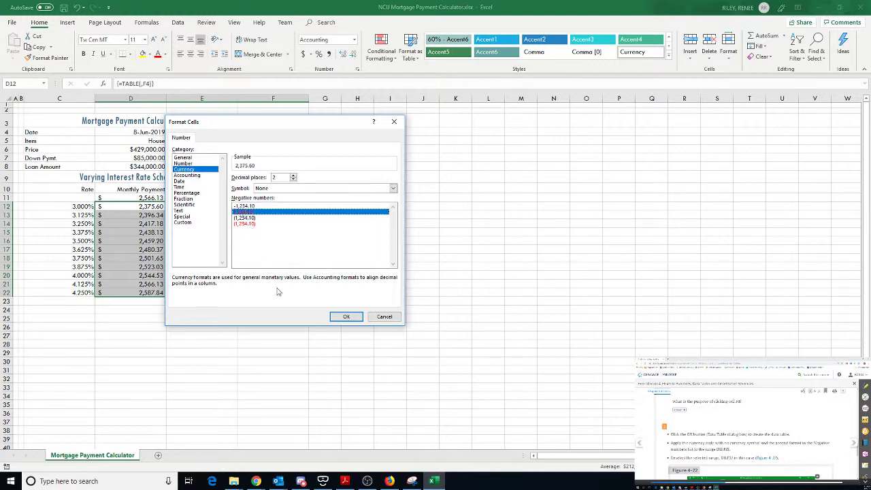
left_click(348, 318)
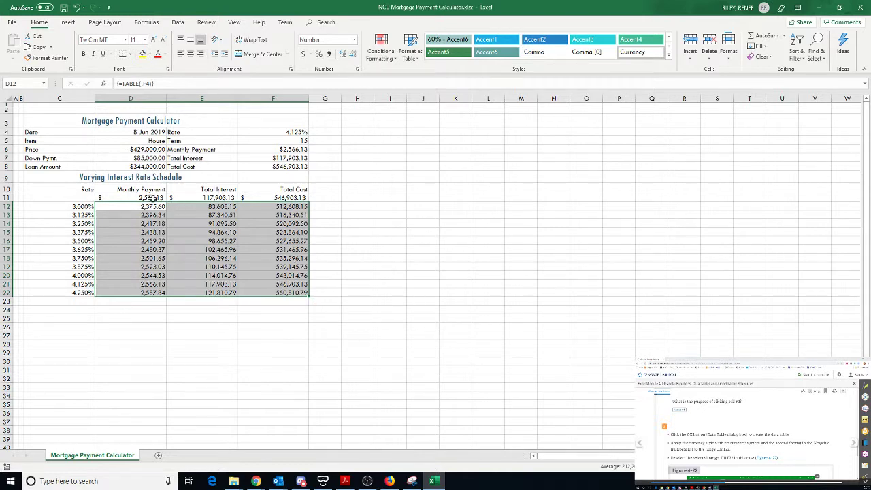
Step: Read the rest of the textbook's data table instructions and deselect D12:F22 by selecting the empty cell F25
scroll(775, 424, "down", 3)
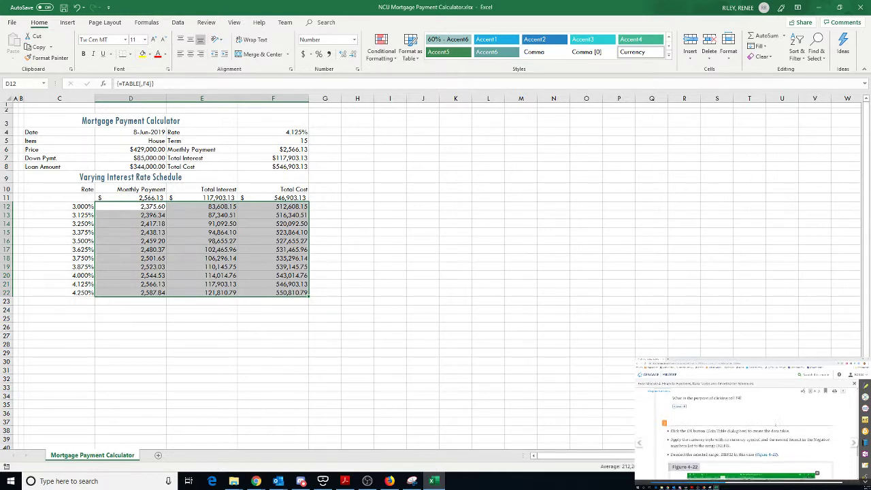
scroll(775, 424, "down", 5)
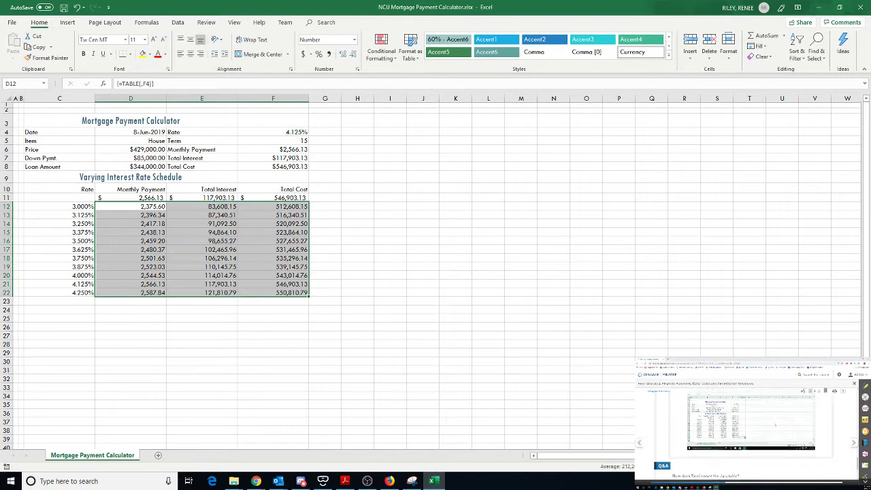
scroll(775, 425, "down", 3)
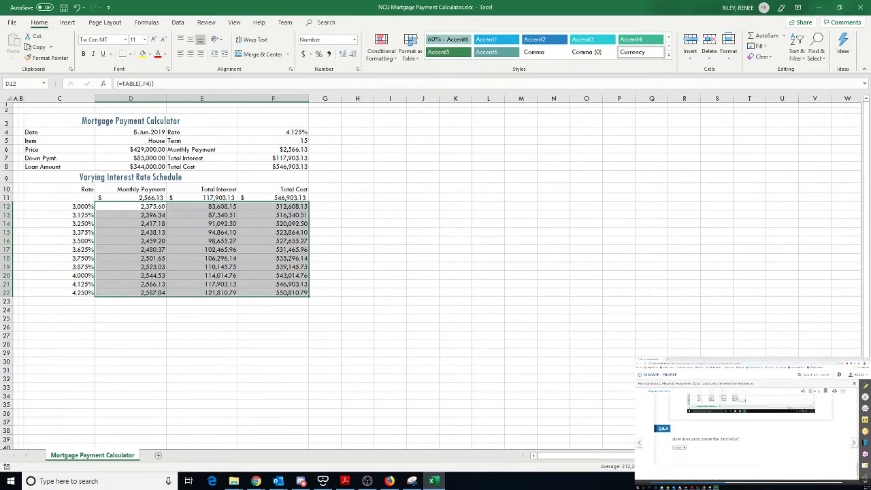
left_click(271, 320)
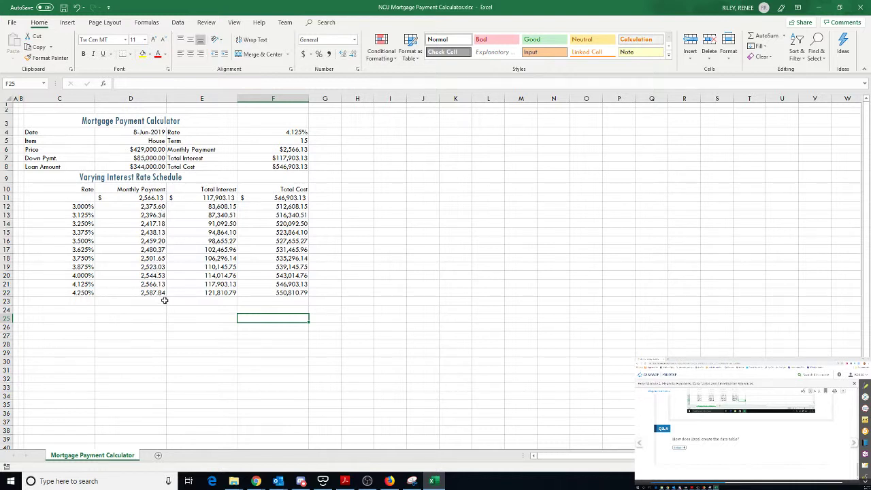
Step: Turn the textbook to the section introducing the amortization schedule and save the mortgage calculator workbook
left_click(854, 443)
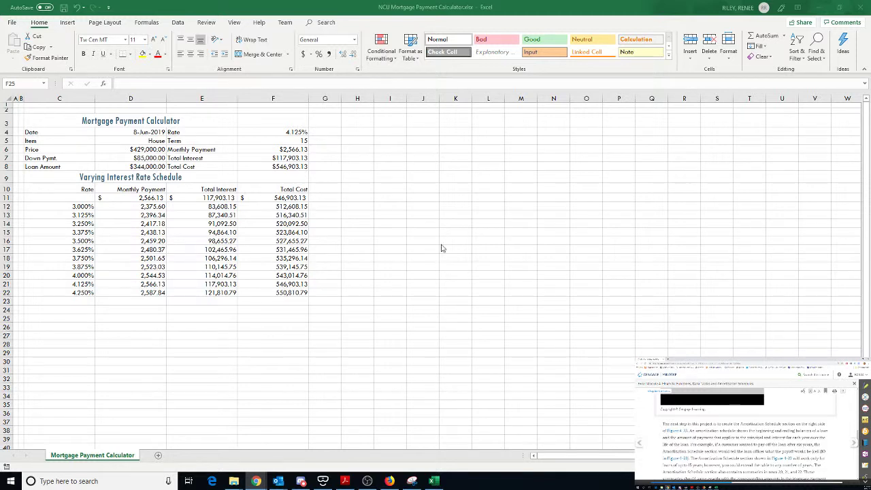
left_click(11, 22)
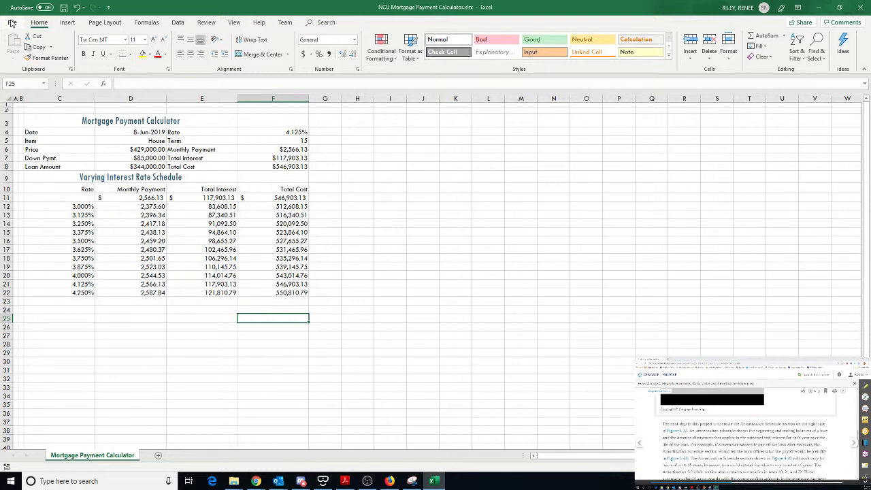
left_click(63, 8)
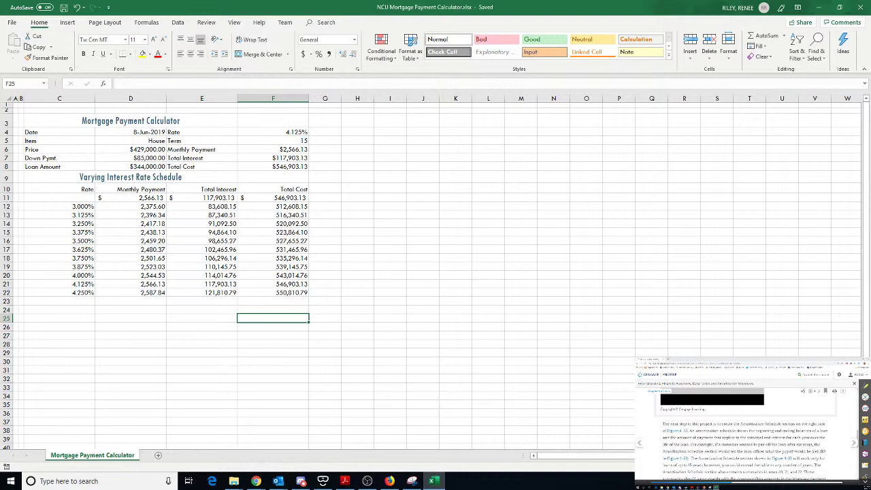
left_click(367, 480)
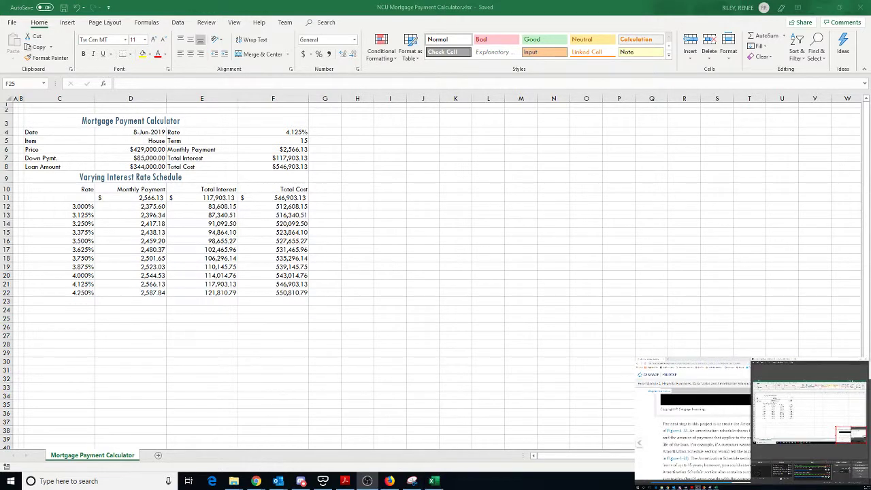